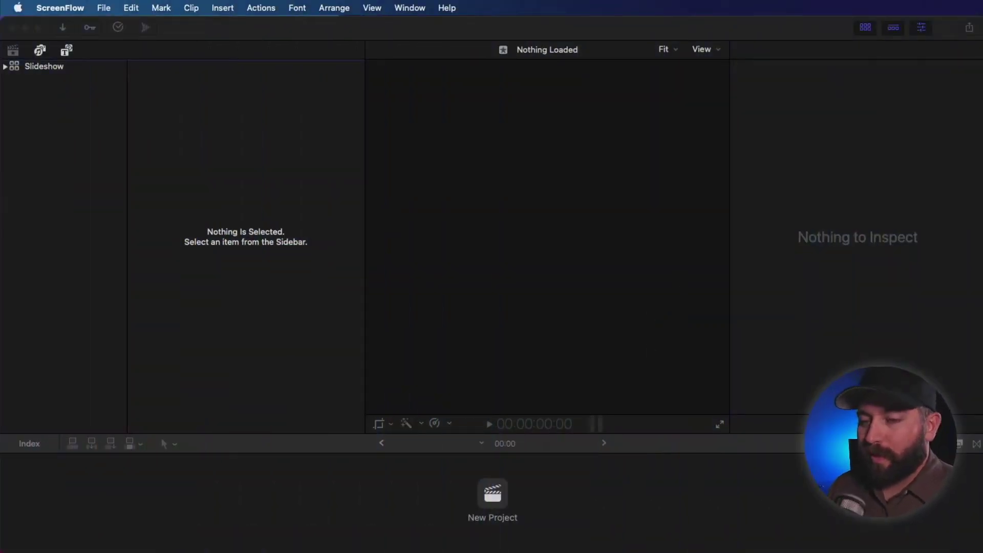
- Launch Photos from the Dock to show the Dec 27, 2019 photo library beside Final Cut Pro
{"action": "left_click", "coordinate": [710, 480]}
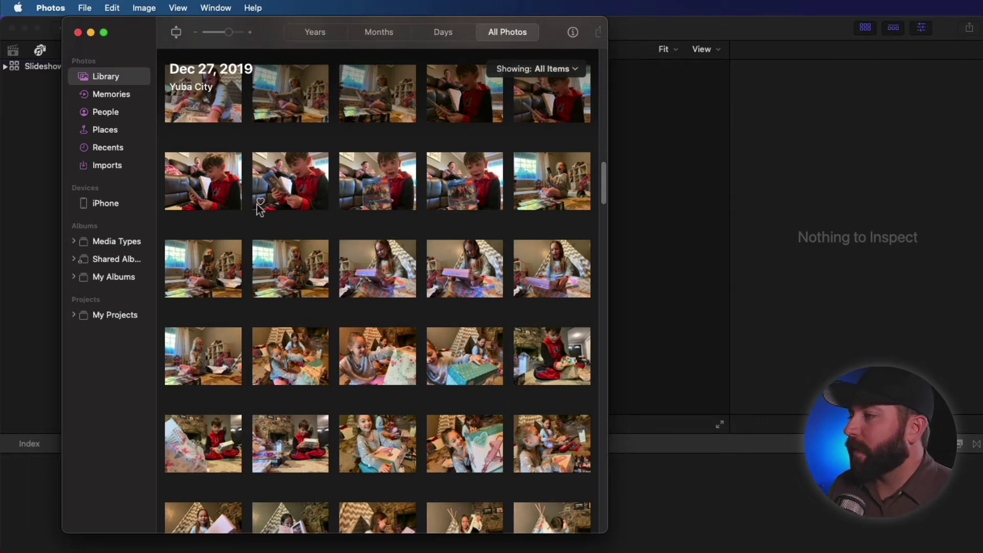
- Heart several gift-opening thumbnails in All Photos to mark them as favourites
{"action": "scroll", "coordinate": [221, 205], "scroll_direction": "up", "scroll_amount": 1}
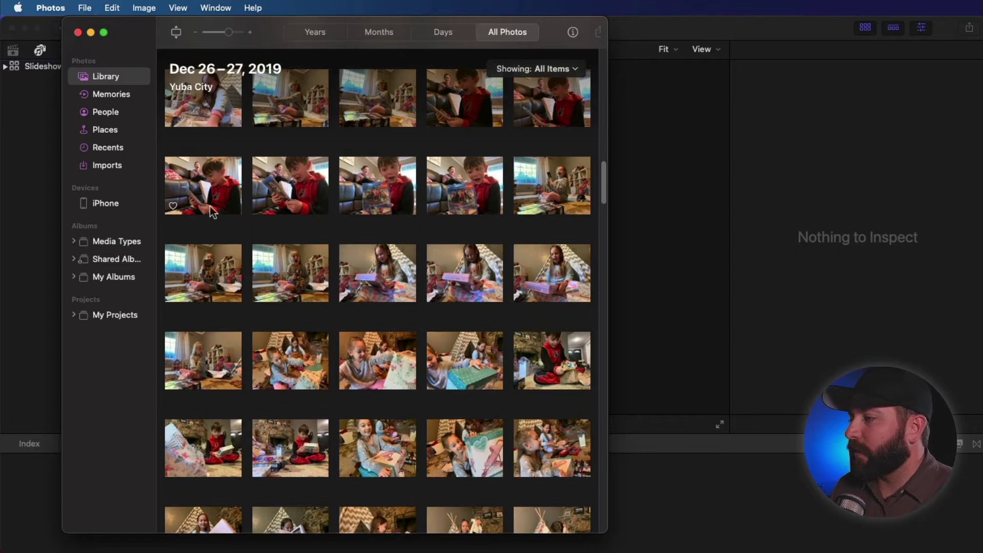
{"action": "left_click", "coordinate": [174, 206]}
{"action": "left_click", "coordinate": [174, 120]}
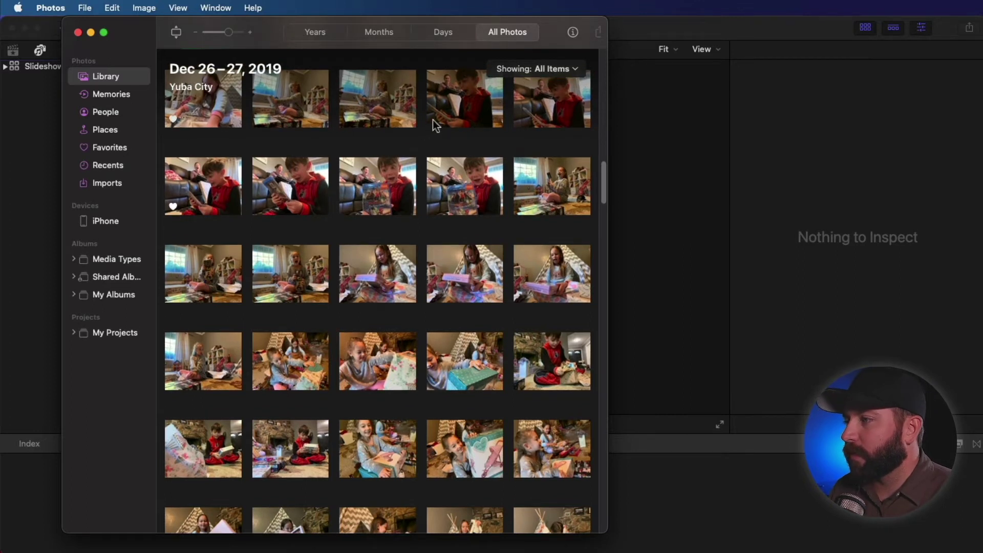
{"action": "scroll", "coordinate": [436, 112], "scroll_direction": "down", "scroll_amount": 1}
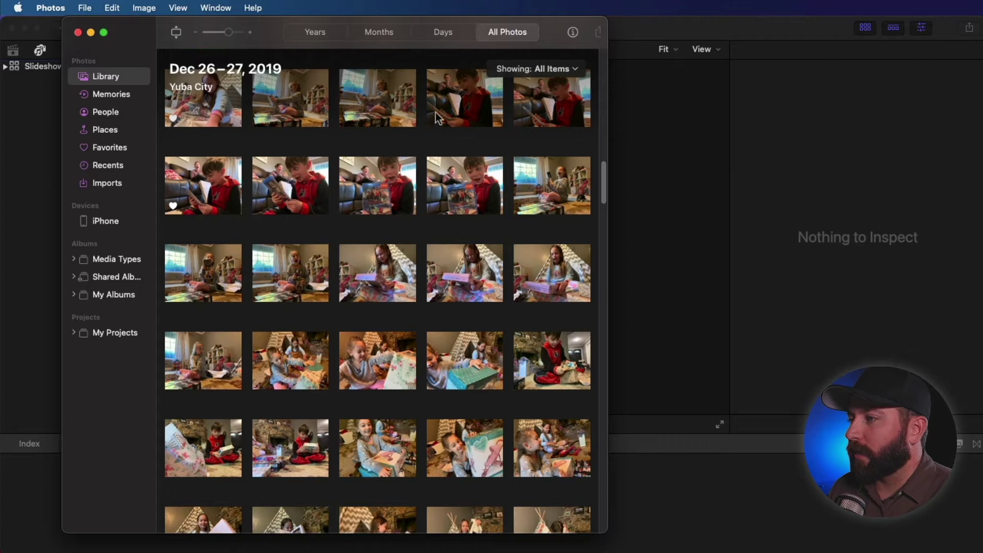
{"action": "left_click", "coordinate": [352, 124]}
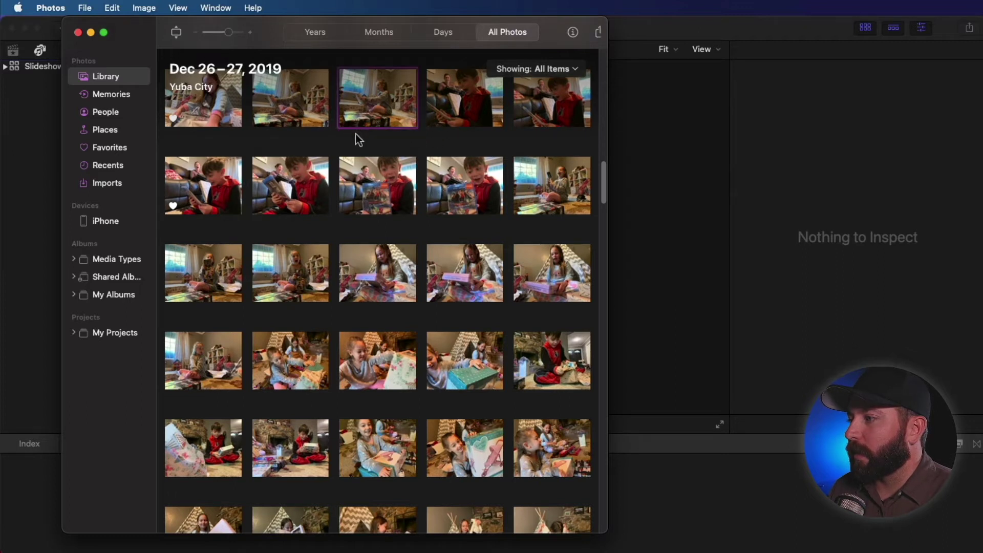
{"action": "scroll", "coordinate": [376, 346], "scroll_direction": "down", "scroll_amount": 3}
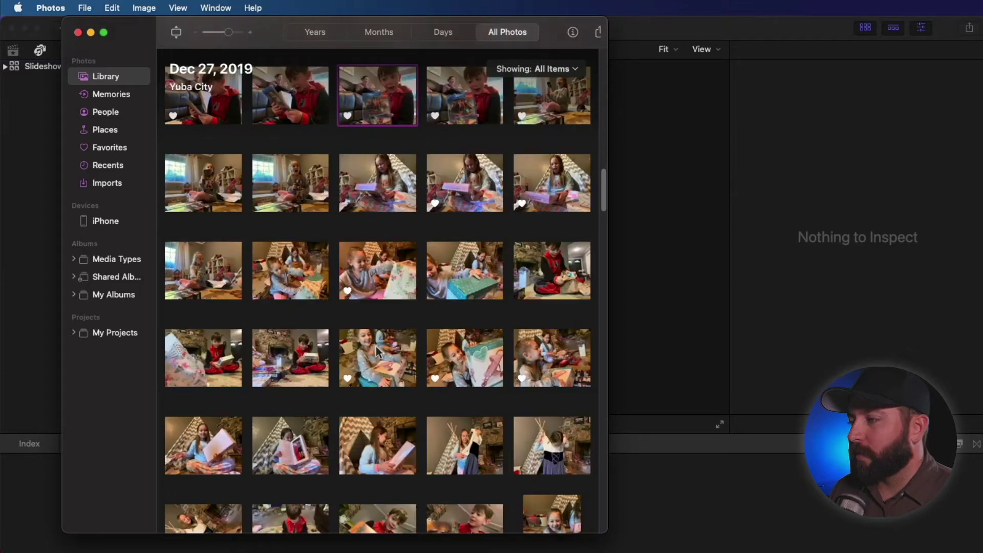
{"action": "left_click", "coordinate": [261, 378]}
{"action": "left_click", "coordinate": [174, 291]}
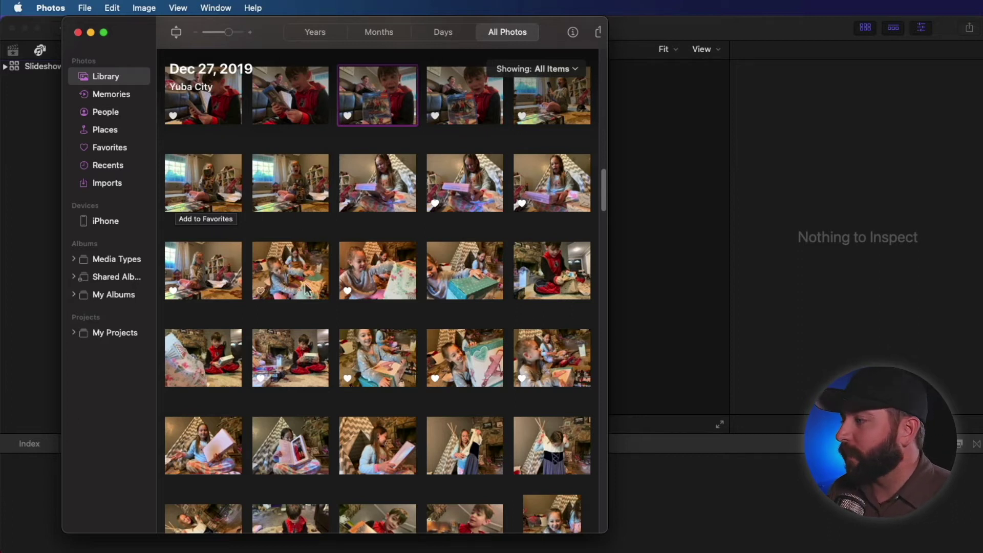
- Review the Favorites album, checking Places, Recents and Imports along the way
{"action": "left_click", "coordinate": [98, 147]}
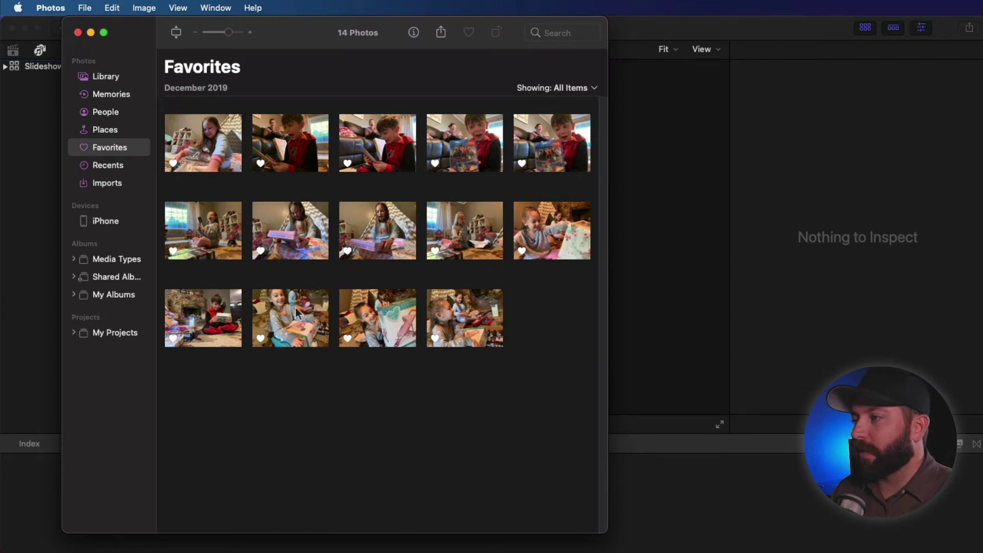
{"action": "left_click", "coordinate": [105, 131]}
{"action": "left_click", "coordinate": [114, 148]}
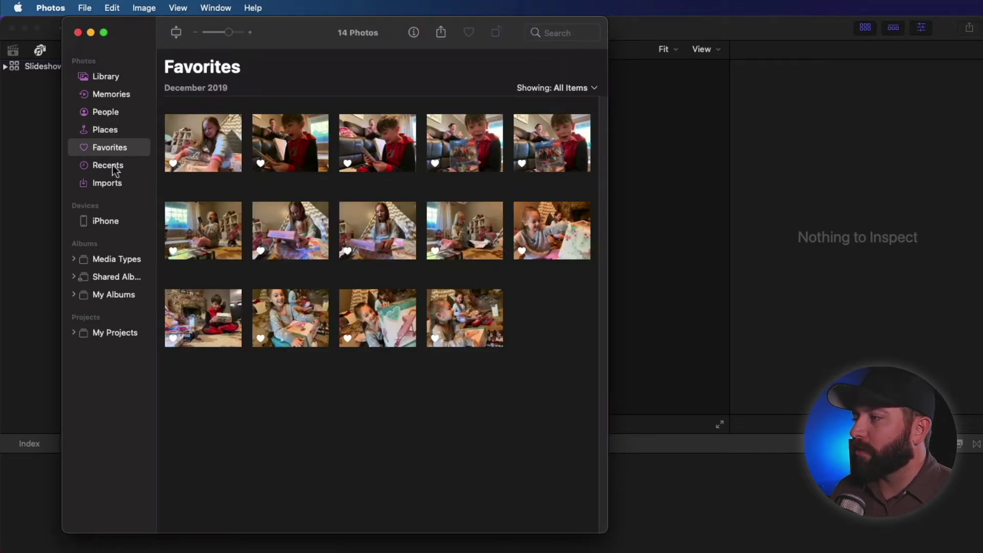
{"action": "left_click", "coordinate": [95, 166]}
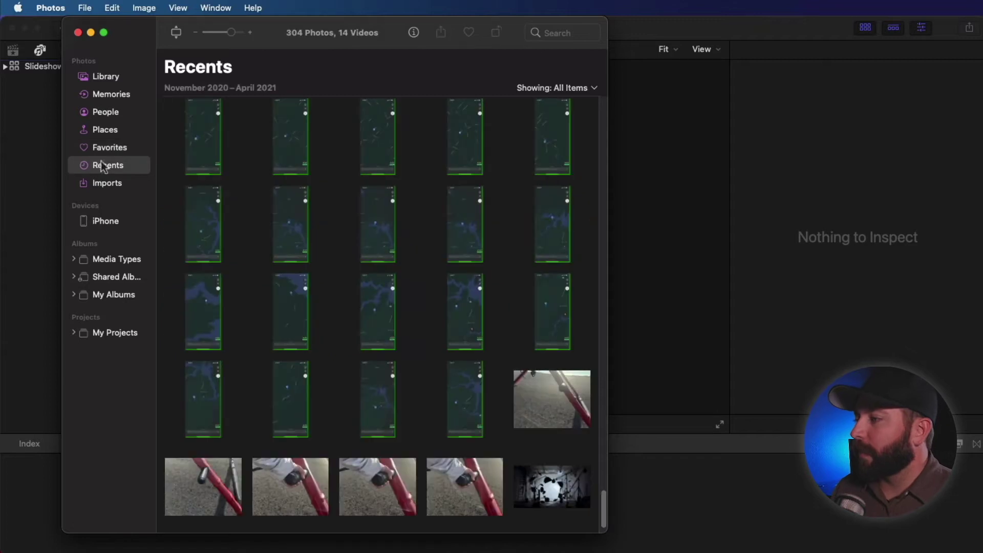
{"action": "left_click", "coordinate": [108, 152]}
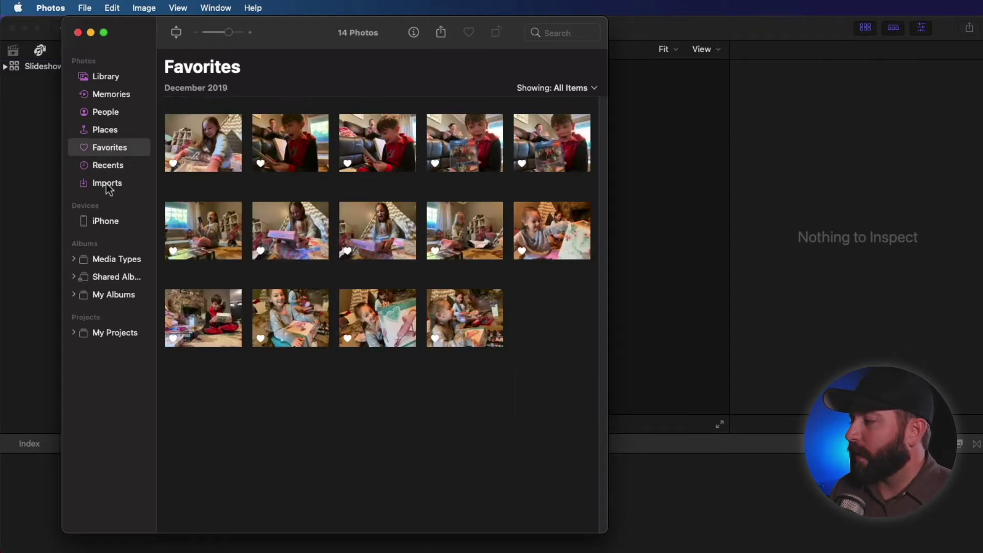
{"action": "left_click", "coordinate": [107, 184]}
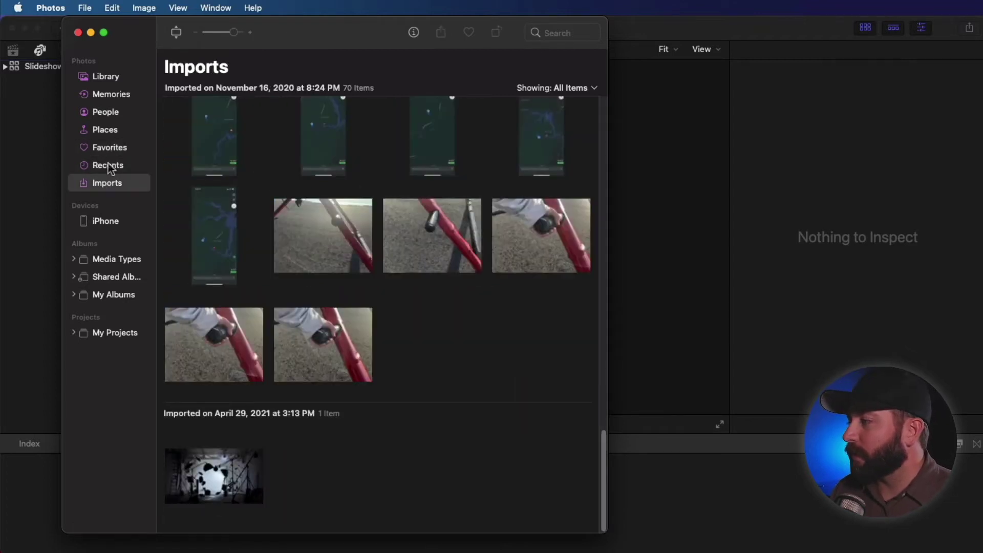
{"action": "left_click", "coordinate": [107, 148]}
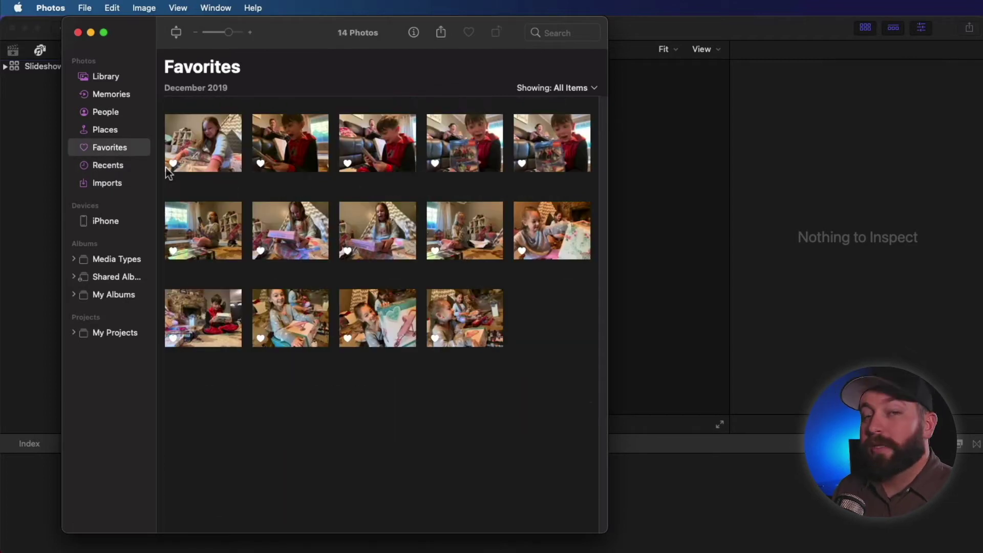
- Create a new album and add 20 marquee-selected gift-opening photos to it
{"action": "left_click", "coordinate": [85, 8]}
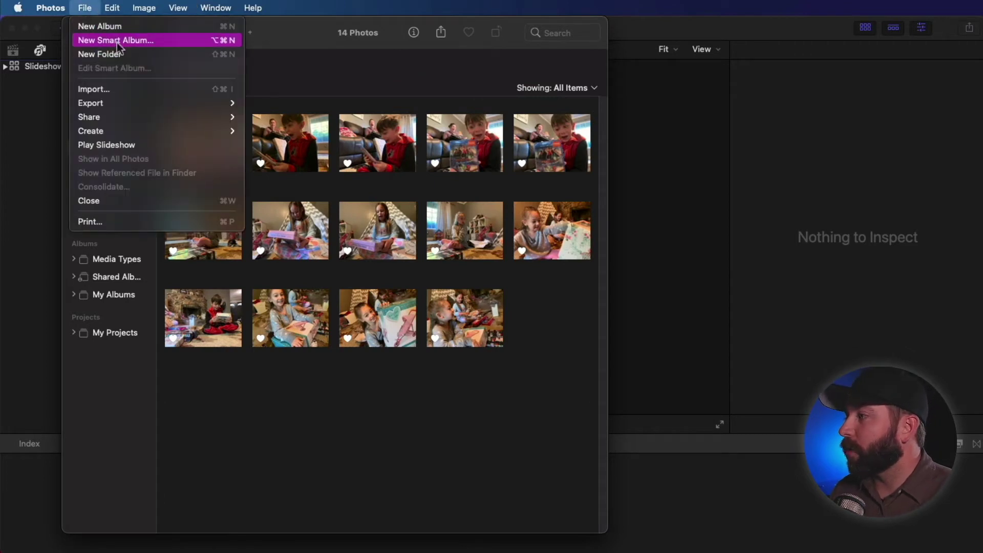
{"action": "left_click", "coordinate": [105, 26]}
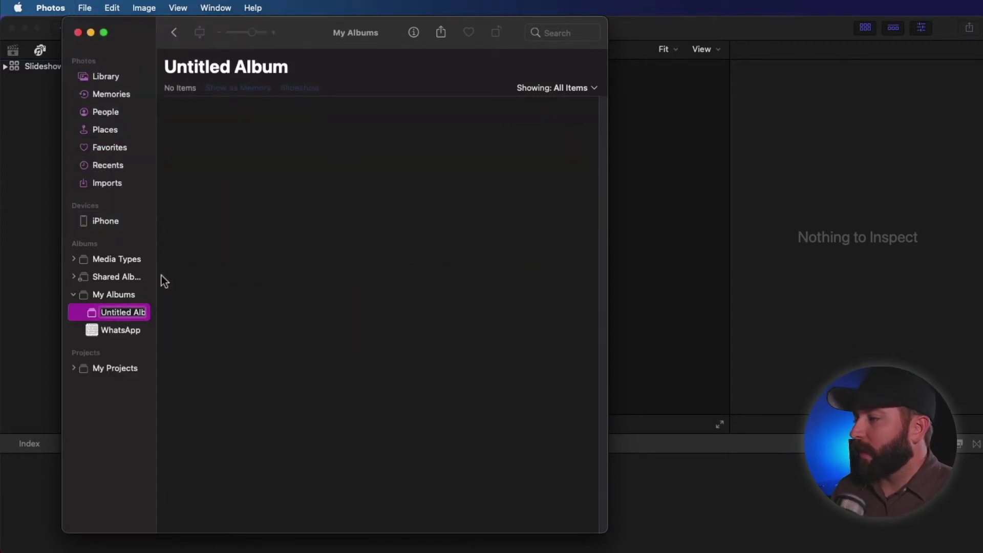
{"action": "left_click", "coordinate": [173, 315]}
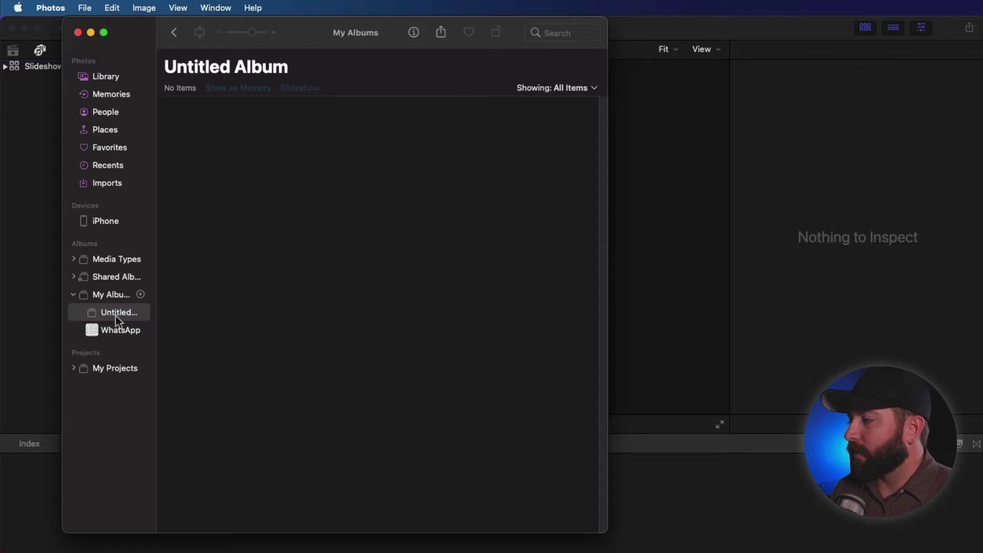
{"action": "left_click", "coordinate": [105, 78]}
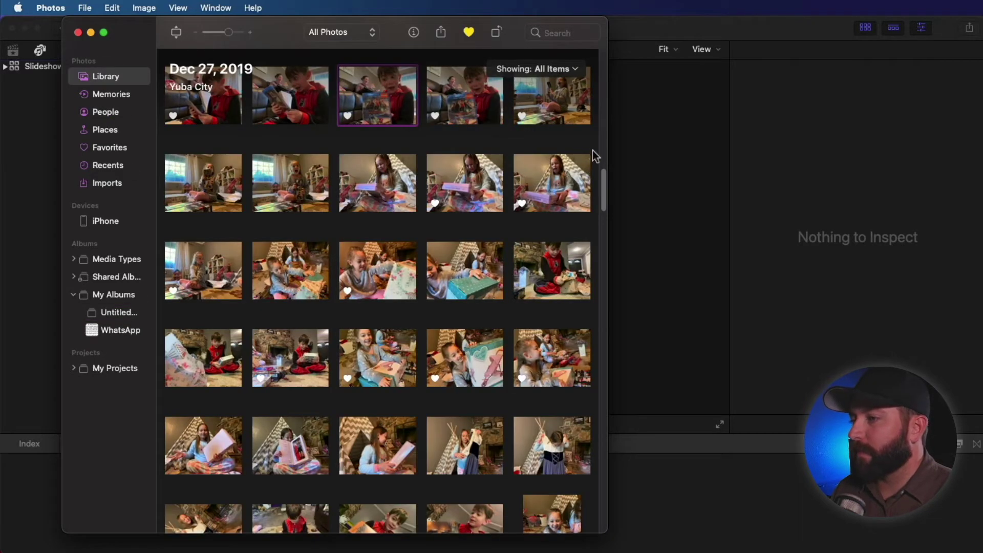
{"action": "left_click_drag", "start_coordinate": [592, 149], "coordinate": [191, 438]}
{"action": "left_click_drag", "start_coordinate": [215, 348], "coordinate": [131, 314]}
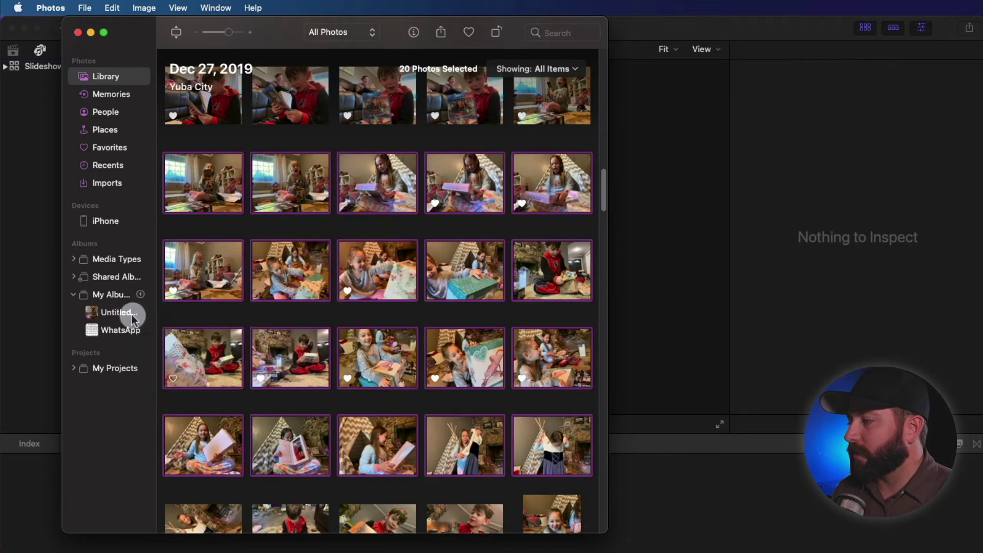
- Rename the new album to 'Christmas Day'
{"action": "left_click", "coordinate": [116, 313]}
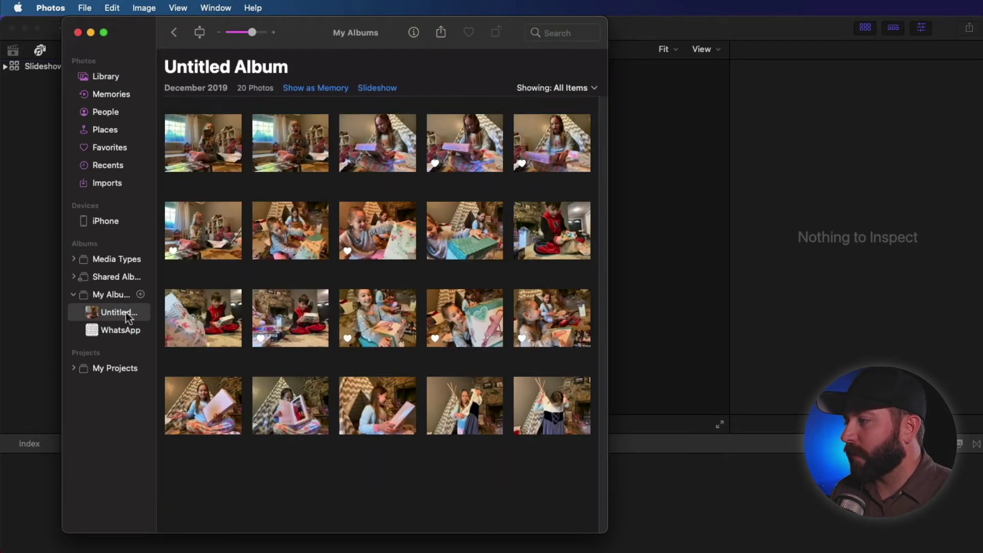
{"action": "left_click", "coordinate": [129, 314]}
{"action": "type", "text": "Christ"}
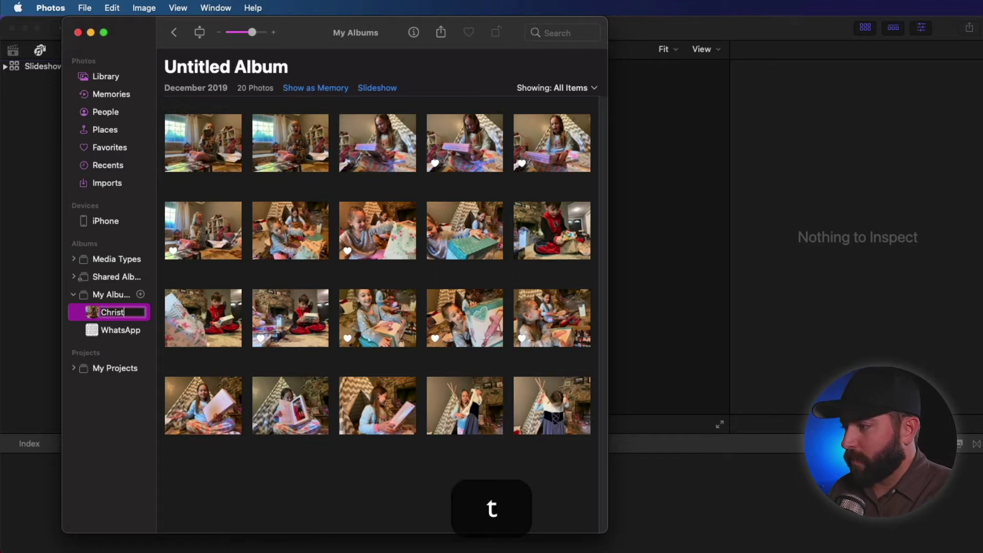
{"action": "type", "text": "mas Day"}
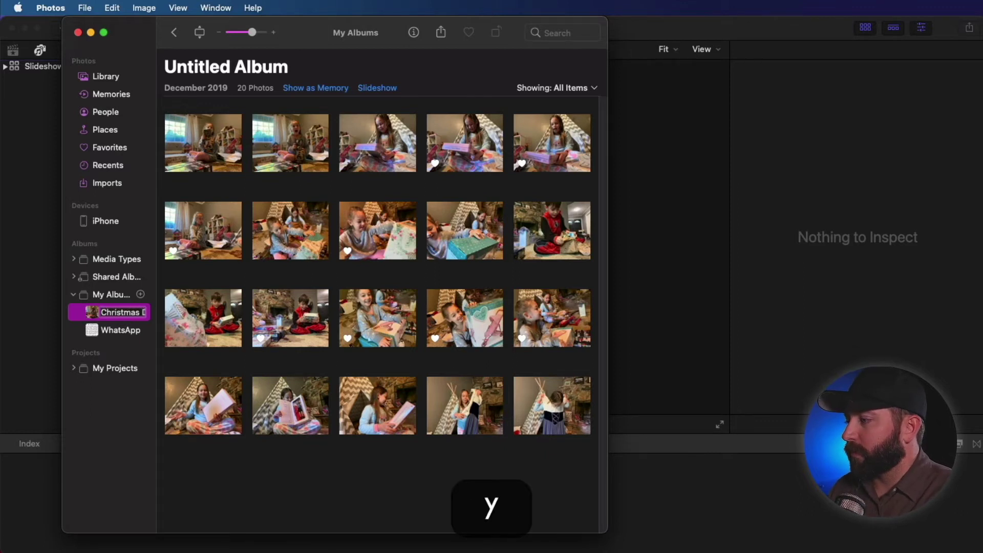
{"action": "key", "text": "Return"}
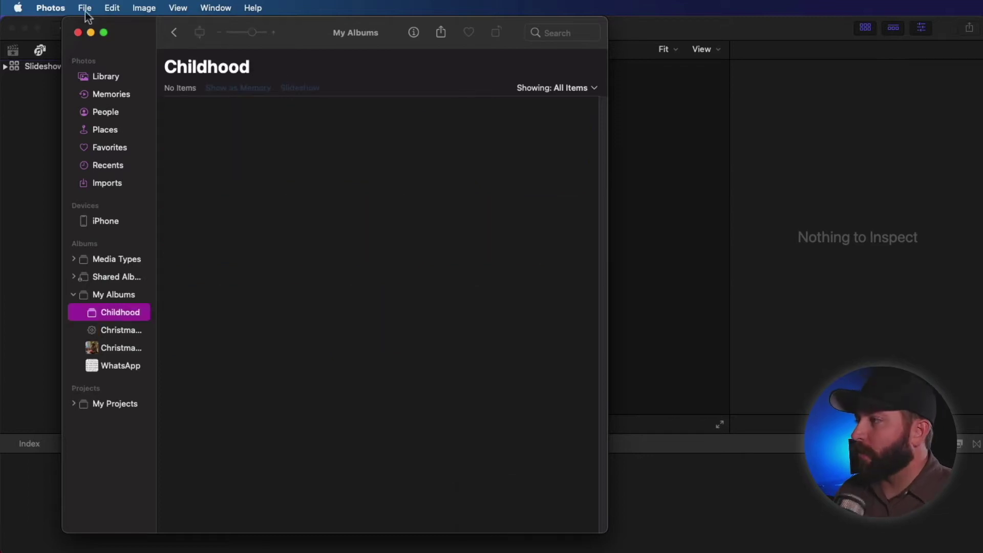
- Create new albums named 'Teen Angst' and 'Marriage'
{"action": "left_click", "coordinate": [85, 7]}
{"action": "left_click", "coordinate": [100, 26]}
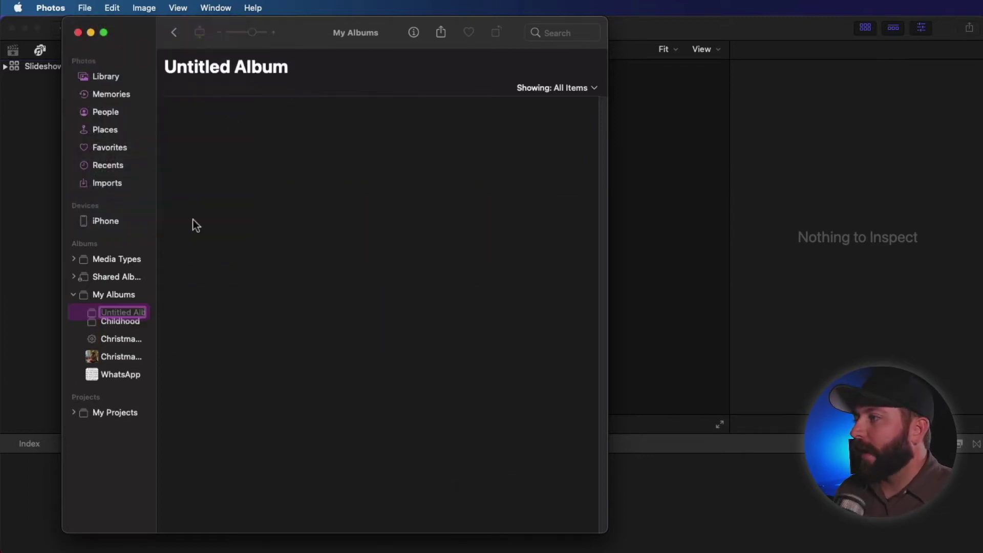
{"action": "type", "text": "Teen An"}
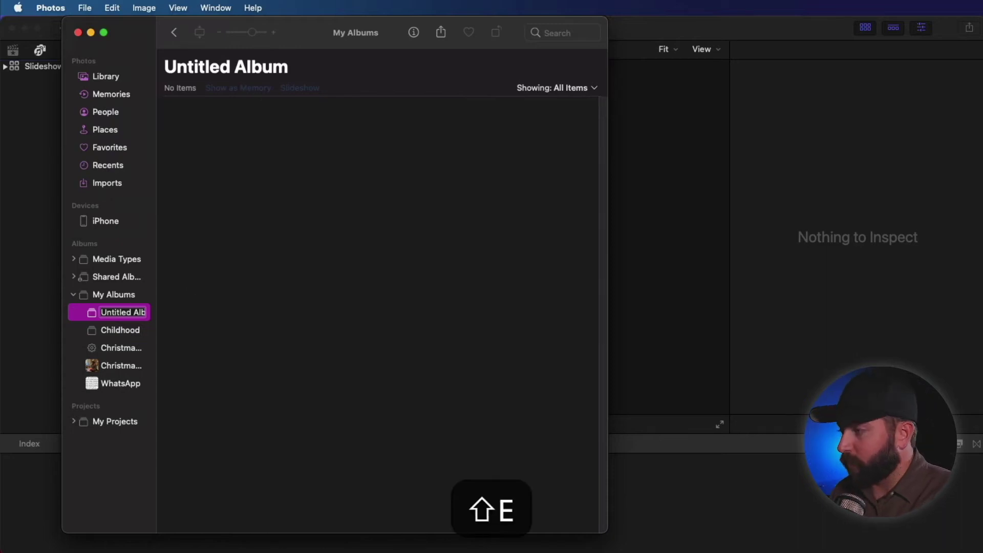
{"action": "type", "text": "gst"}
{"action": "key", "text": "Return"}
{"action": "key", "text": "cmd+n"}
{"action": "type", "text": "Marriage"}
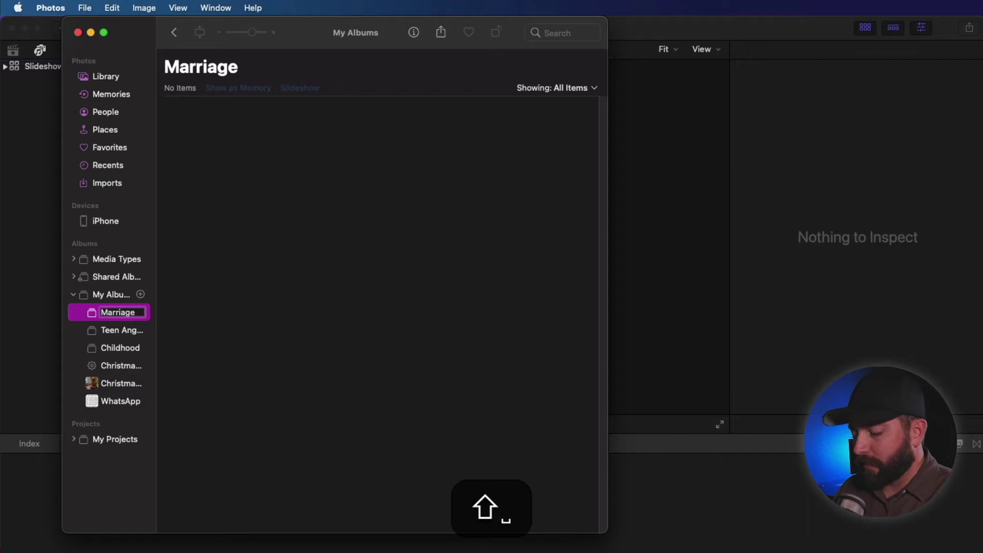
{"action": "key", "text": "Return"}
- Add a 'Legacy' album, correcting typos in its name
{"action": "key", "text": "cmd+n"}
{"action": "type", "text": "Le"}
{"action": "key", "text": "BackSpace"}
{"action": "key", "text": "BackSpace"}
{"action": "type", "text": "La"}
{"action": "key", "text": "BackSpace"}
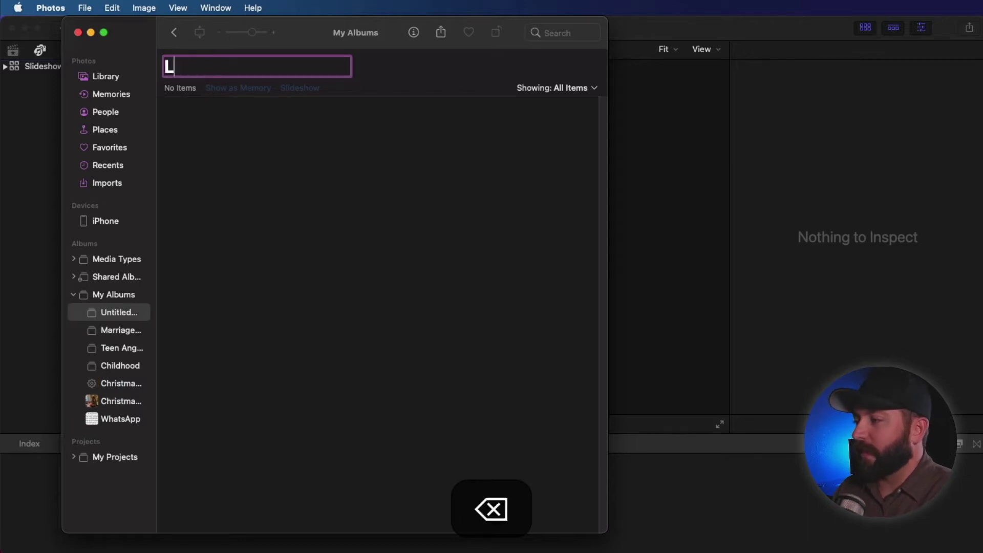
{"action": "type", "text": "egacy"}
{"action": "key", "text": "Return"}
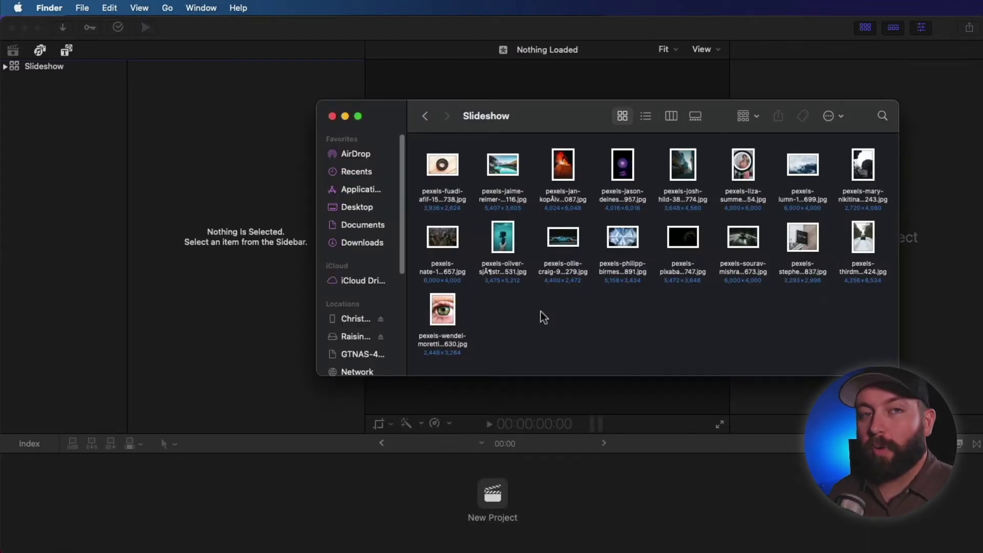
{"action": "right_click", "coordinate": [557, 330]}
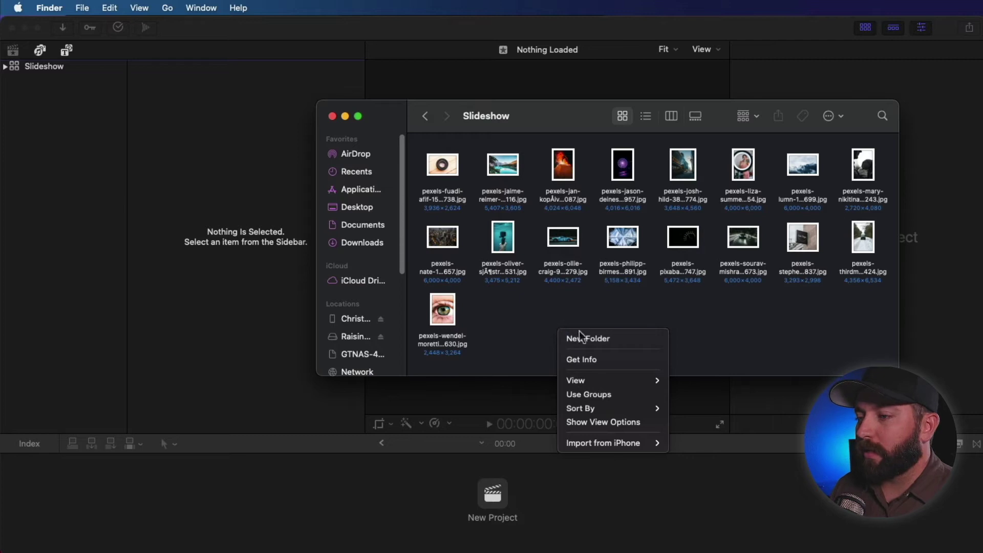
{"action": "left_click", "coordinate": [591, 339]}
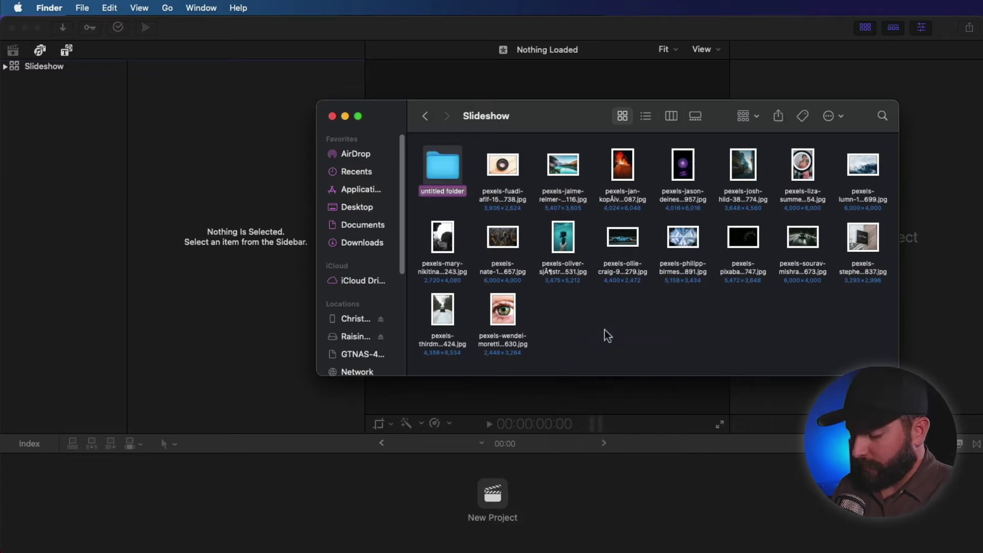
{"action": "type", "text": "Objects"}
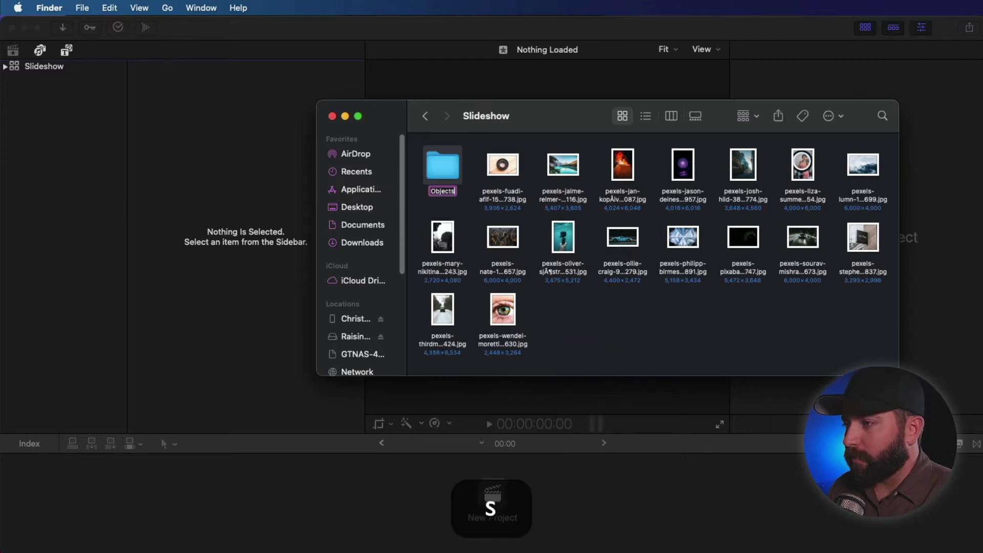
{"action": "key", "text": "Return"}
{"action": "right_click", "coordinate": [630, 347]}
{"action": "left_click", "coordinate": [645, 355]}
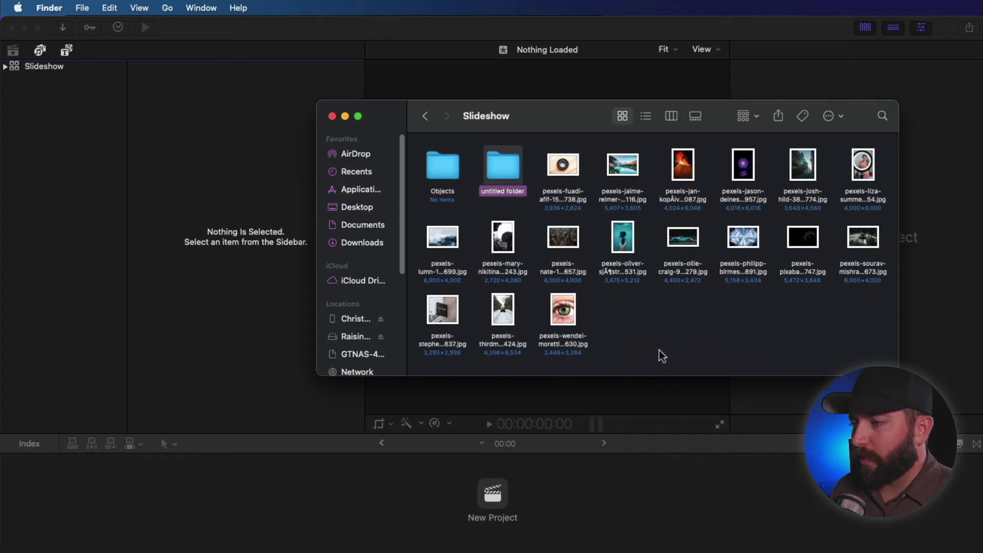
{"action": "type", "text": "People"}
{"action": "key", "text": "Return"}
{"action": "key", "text": "super+shift+n"}
{"action": "type", "text": "Landa"}
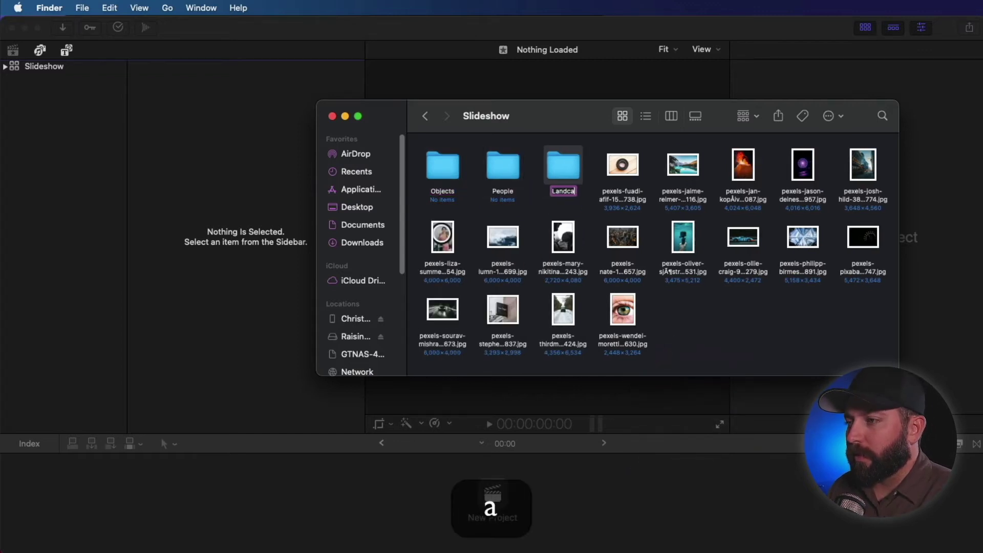
{"action": "key", "text": "BackSpace"}
{"action": "type", "text": "scapes"}
{"action": "key", "text": "Return"}
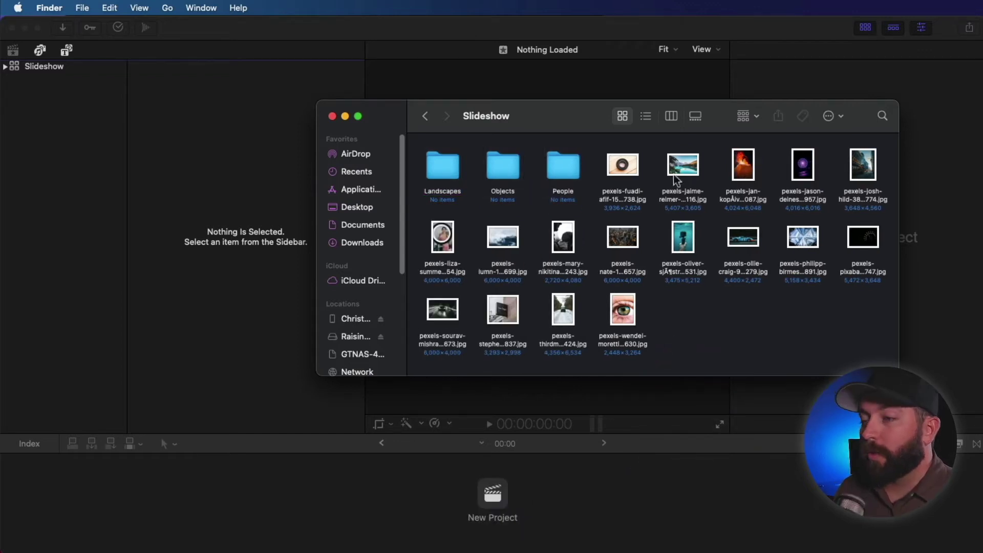
{"action": "left_click_drag", "start_coordinate": [459, 246], "coordinate": [563, 167]}
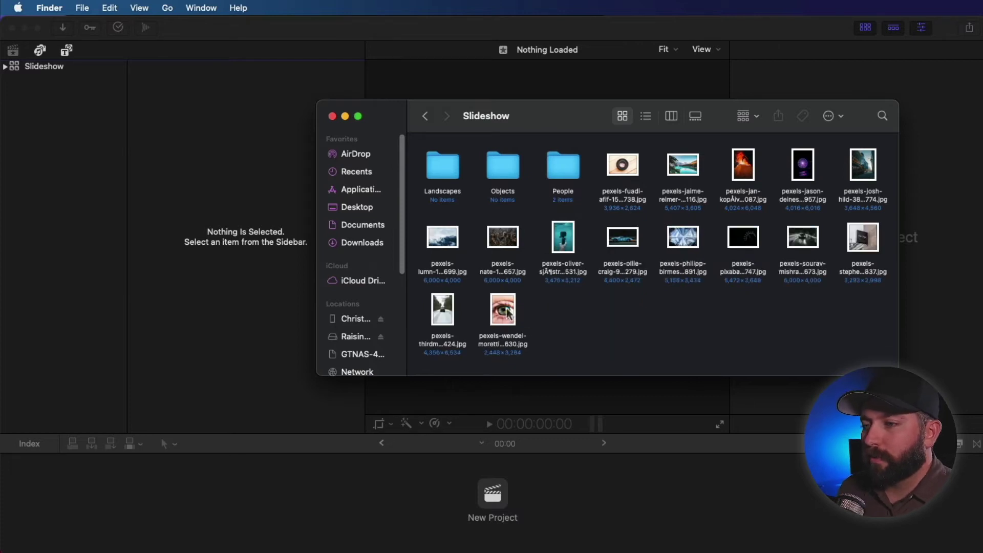
{"action": "left_click_drag", "start_coordinate": [507, 312], "coordinate": [573, 170]}
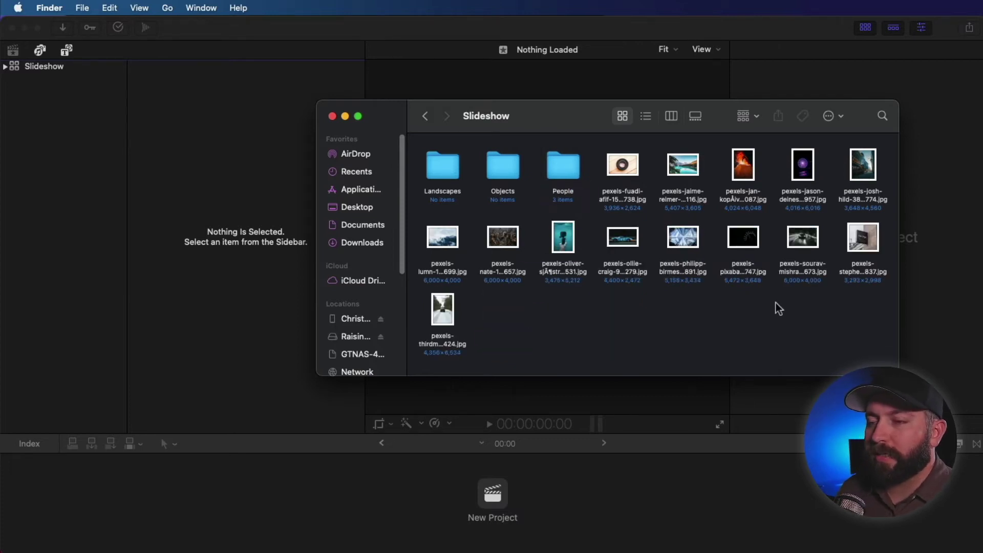
{"action": "left_click", "coordinate": [868, 243]}
{"action": "left_click", "coordinate": [803, 236], "text": "super"}
{"action": "left_click", "coordinate": [803, 165], "text": "super"}
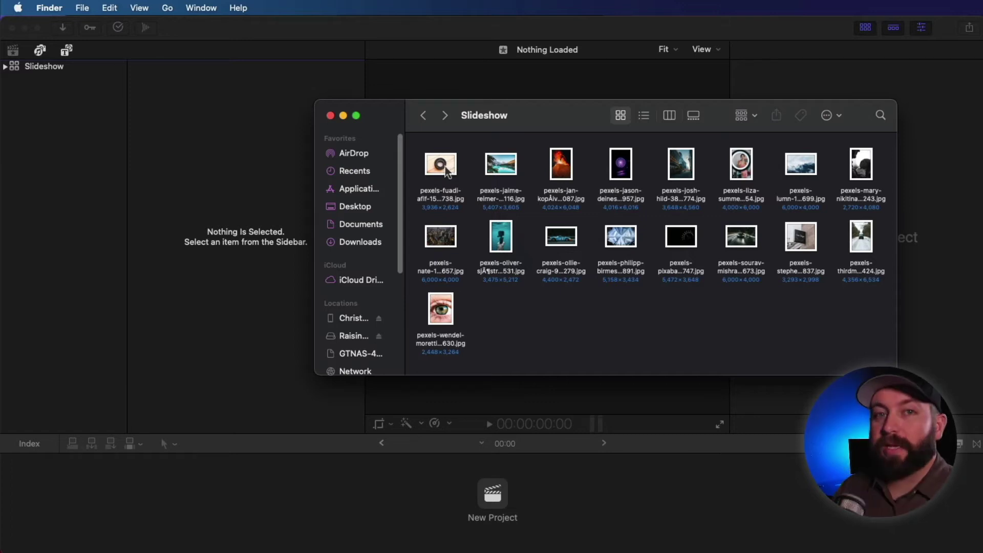
- Tag pexels-fuadi-afif-1585738.jpg with Ceremony, Reception and Getting Ready
{"action": "right_click", "coordinate": [447, 172]}
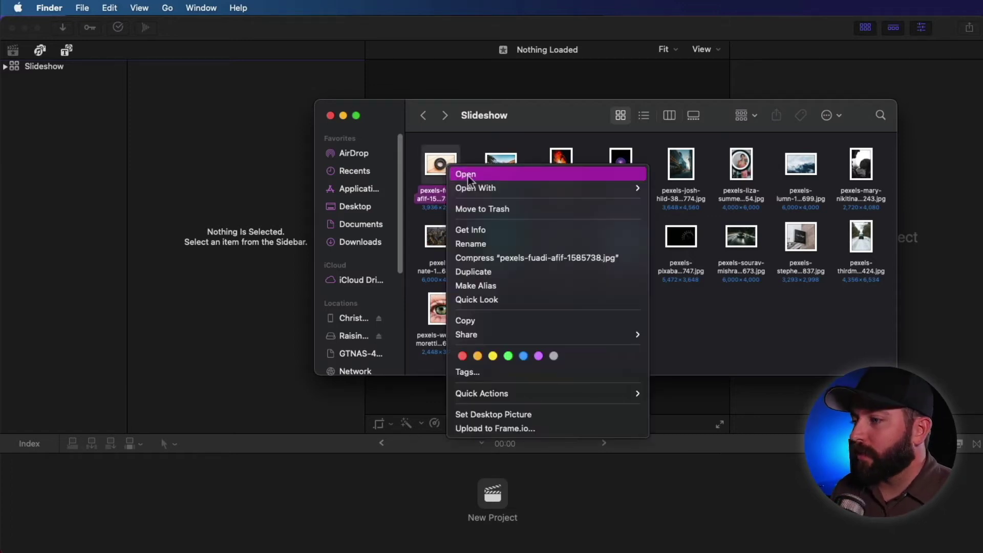
{"action": "left_click", "coordinate": [475, 377]}
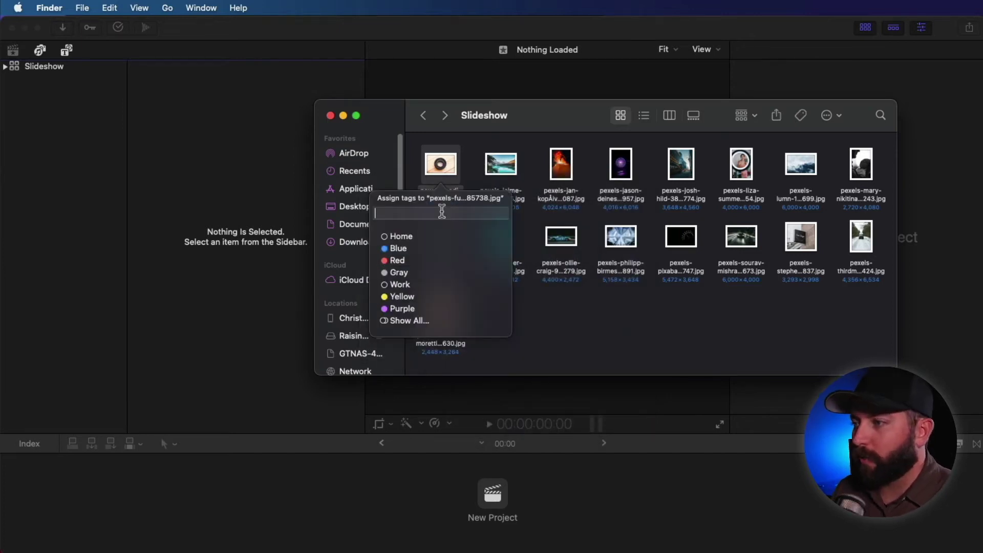
{"action": "type", "text": "Ceremony"}
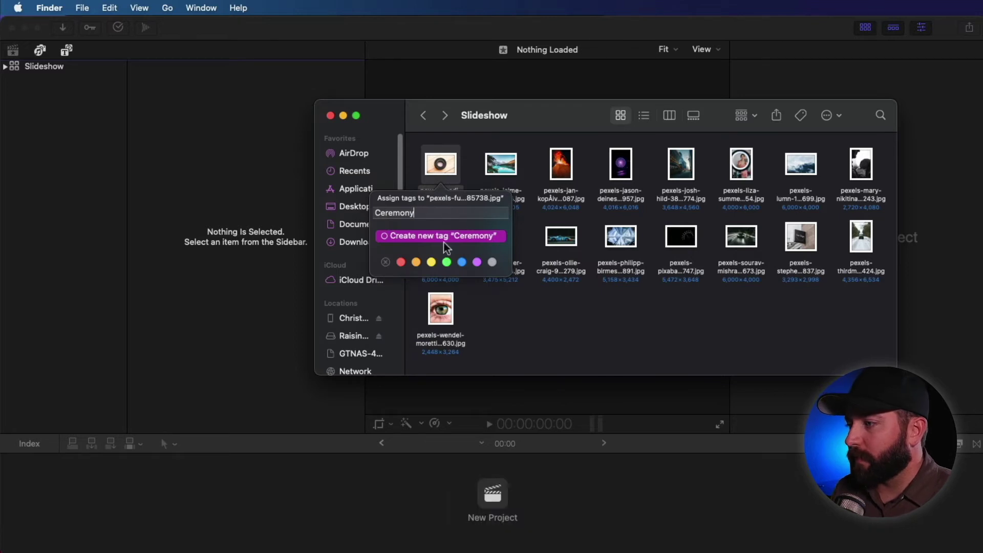
{"action": "left_click", "coordinate": [443, 238]}
{"action": "type", "text": "Reception"}
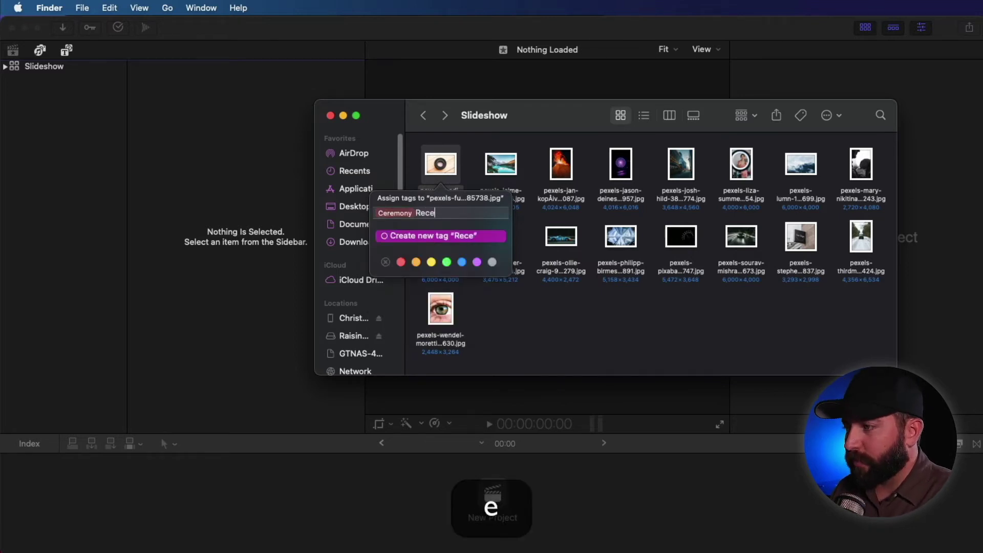
{"action": "key", "text": "Return"}
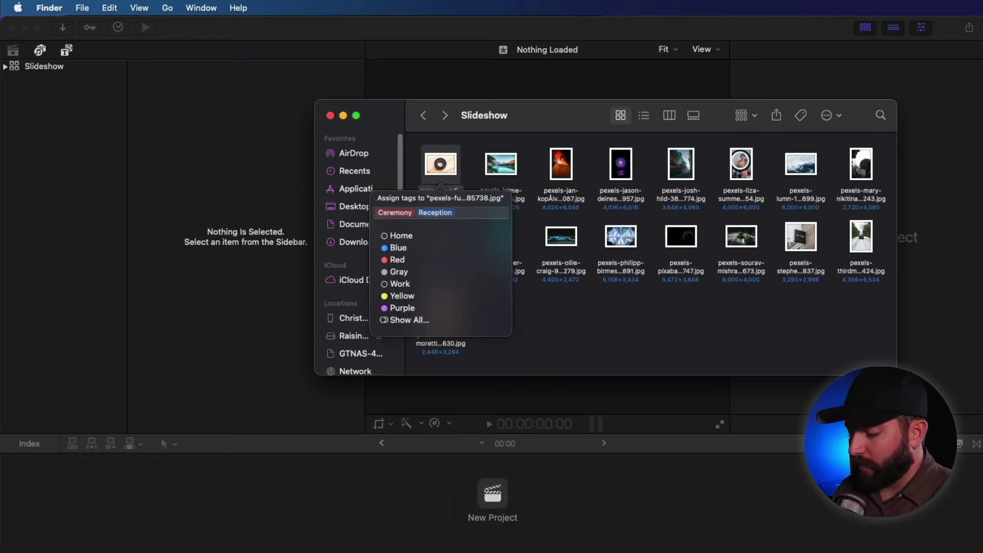
{"action": "type", "text": "Getting Re"}
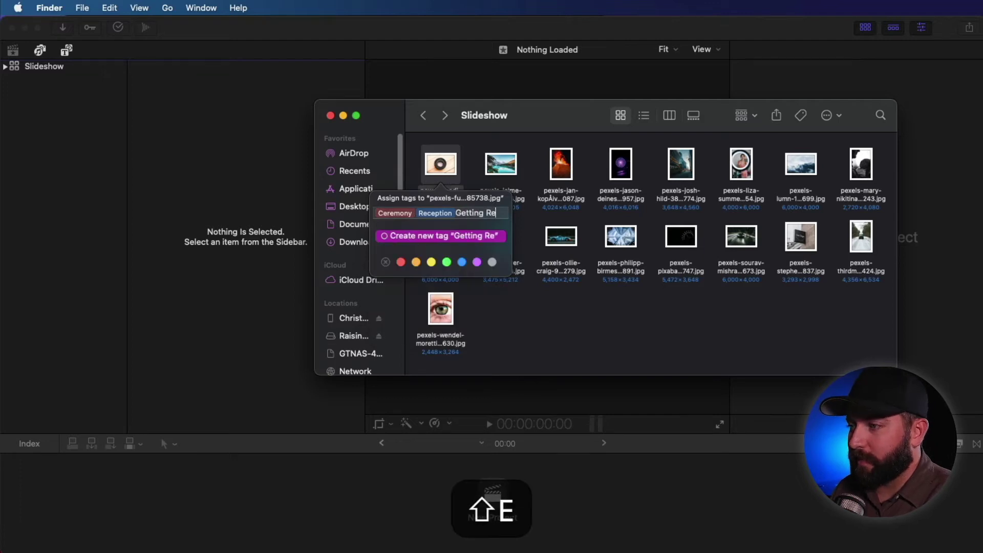
{"action": "type", "text": "ady"}
{"action": "key", "text": "Return"}
{"action": "key", "text": "Return"}
- Tag the jaime-reimer landscape photo with Getting Ready
{"action": "left_click", "coordinate": [500, 167]}
{"action": "right_click", "coordinate": [507, 174]}
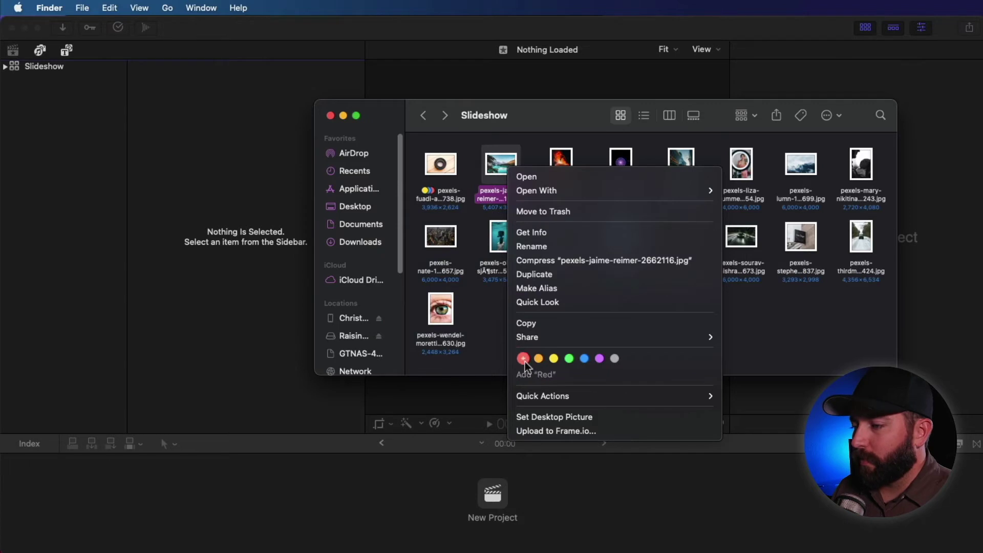
{"action": "left_click", "coordinate": [541, 382]}
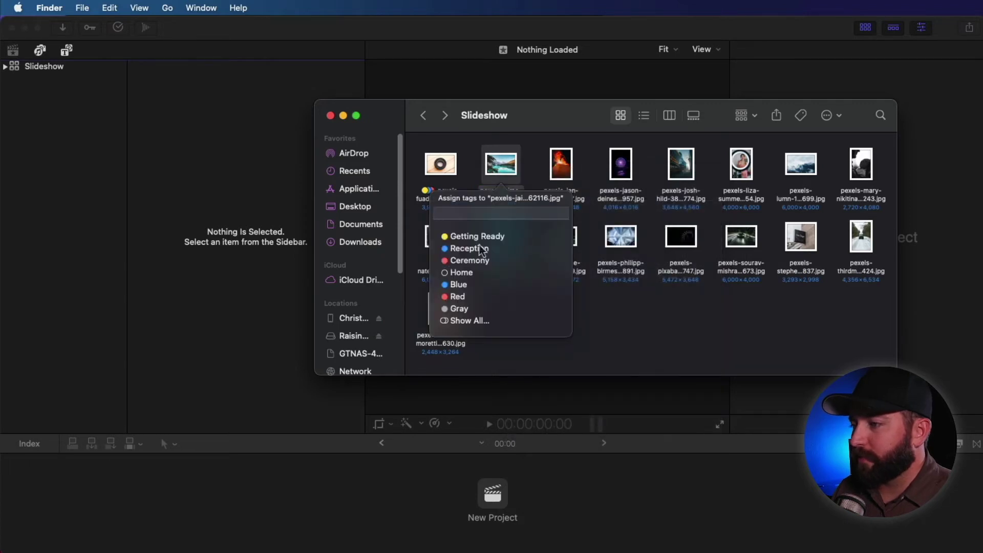
{"action": "left_click", "coordinate": [465, 236]}
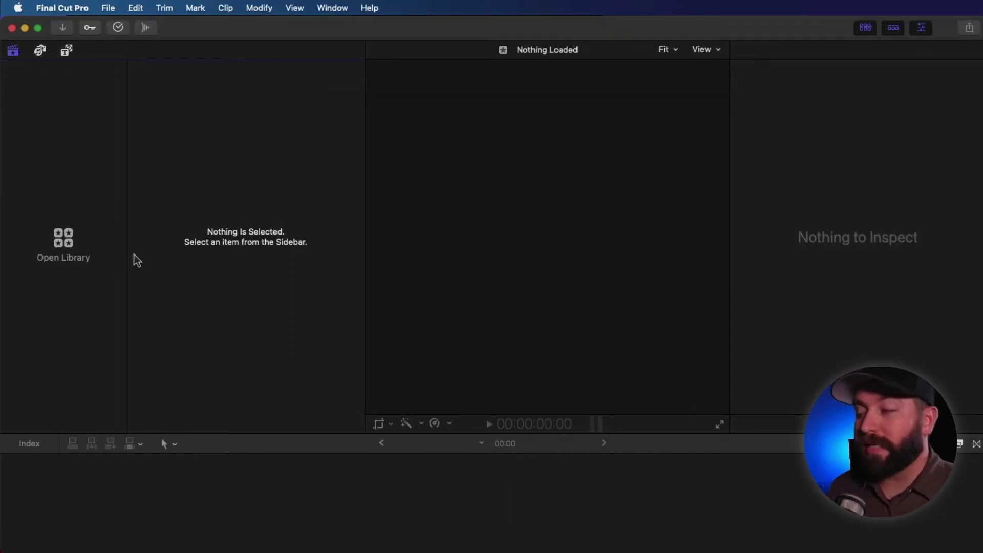
- Save a new library to the Desktop as 'Memorial Slideshow'
{"action": "left_click", "coordinate": [64, 239]}
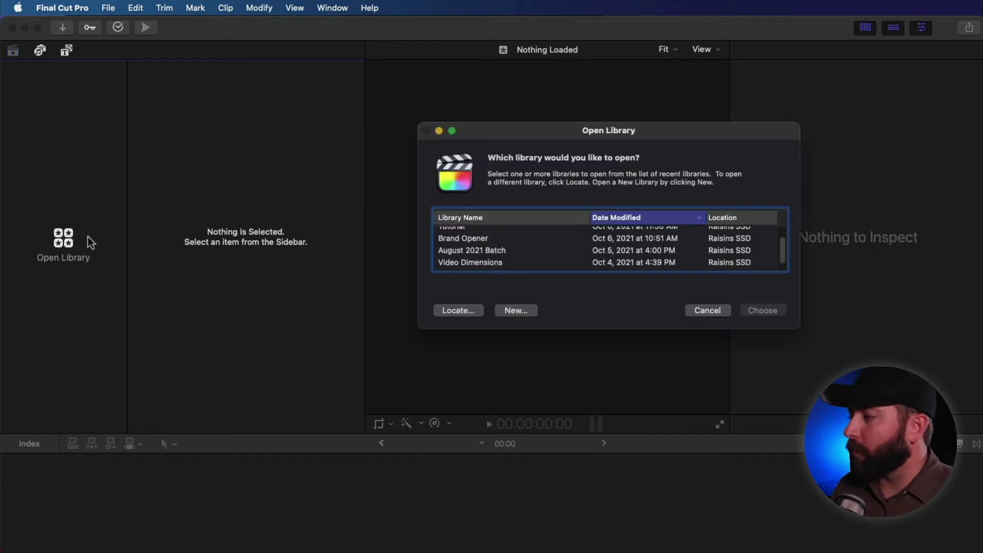
{"action": "left_click", "coordinate": [516, 311]}
{"action": "left_click", "coordinate": [501, 227]}
{"action": "key", "text": "BackSpace"}
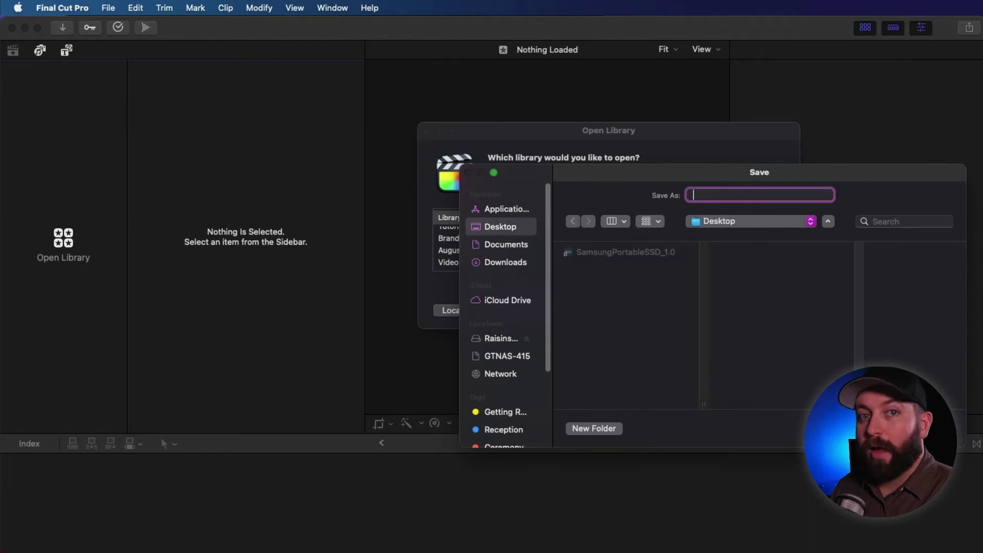
{"action": "type", "text": "Memorial Slideshow"}
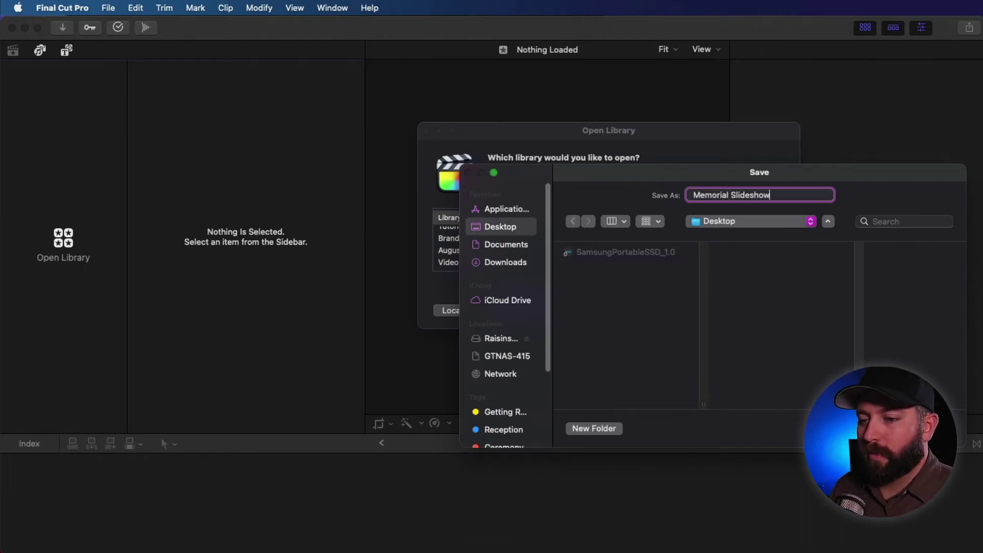
{"action": "key", "text": "Return"}
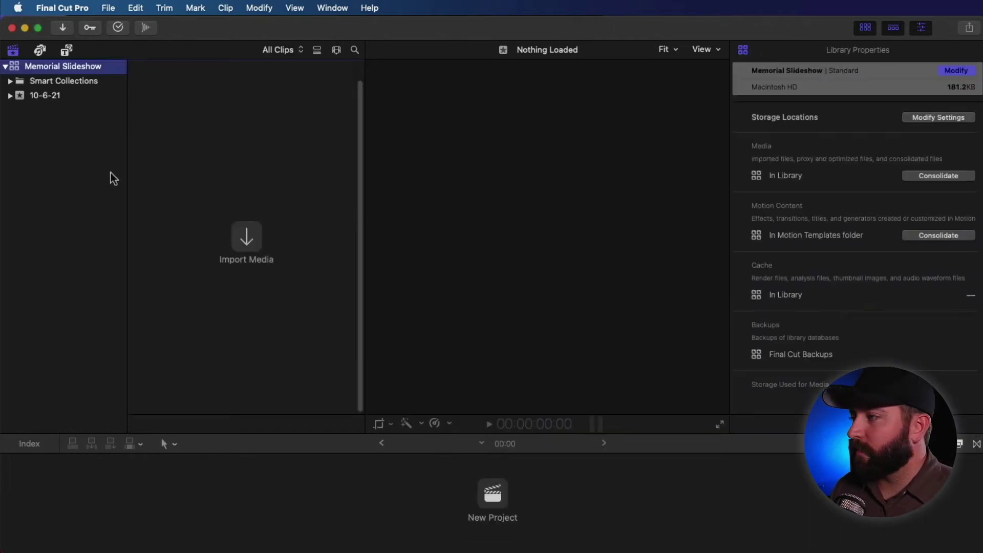
- Rename the 10-6-21 event in the sidebar to 'Slideshow'
{"action": "left_click", "coordinate": [42, 99]}
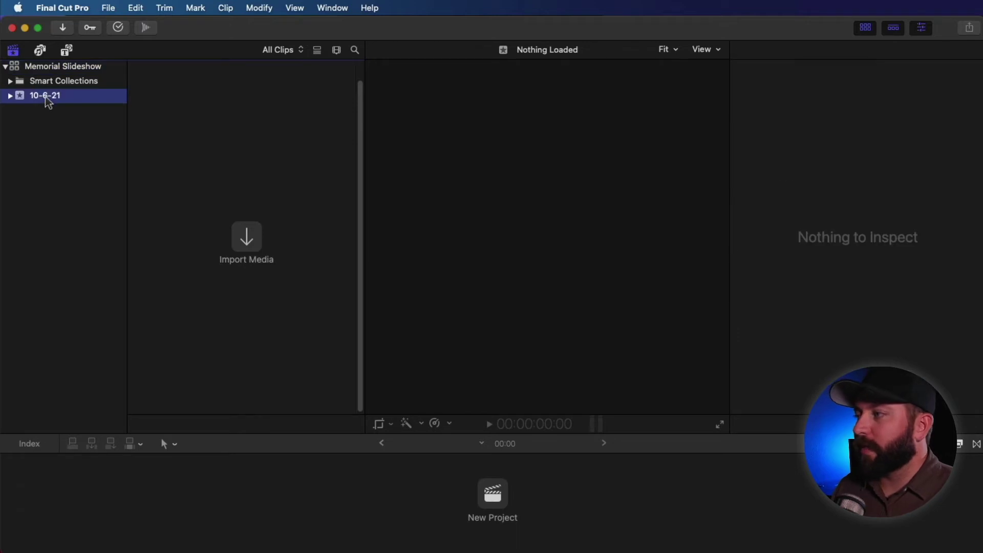
{"action": "left_click", "coordinate": [45, 97]}
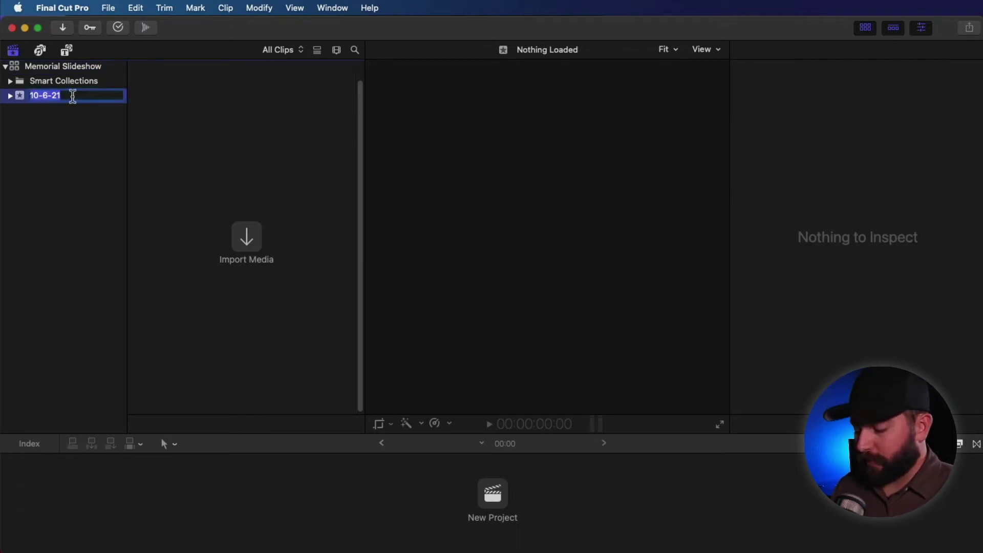
{"action": "type", "text": "Slid"}
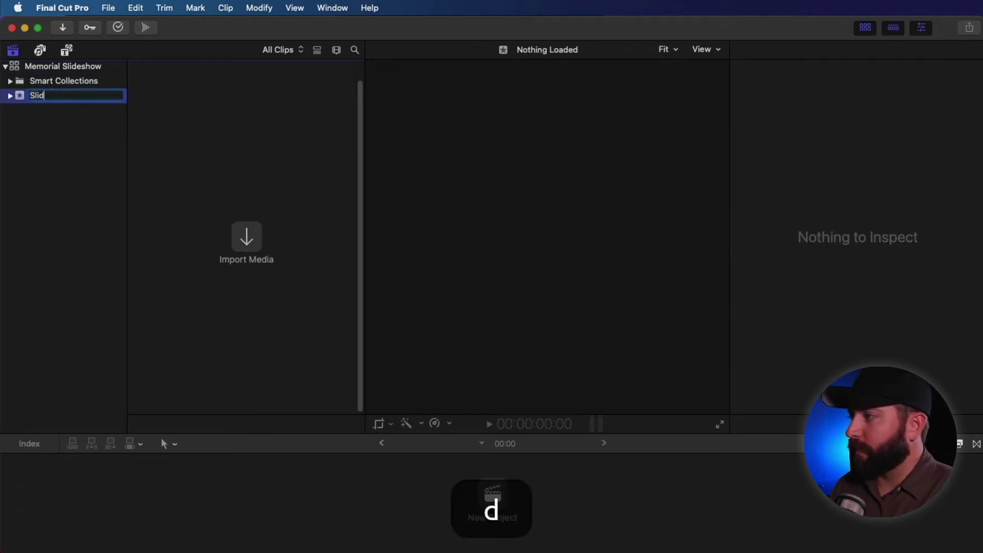
{"action": "type", "text": "eshow"}
{"action": "key", "text": "Return"}
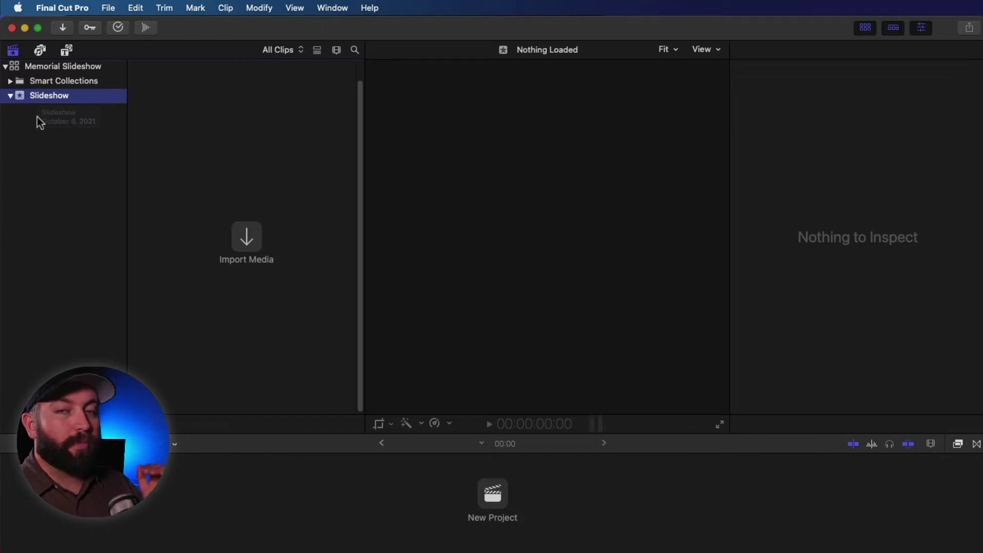
- Open Media Import and eject the iPhone to browse the Mac's drive
{"action": "left_click", "coordinate": [248, 238]}
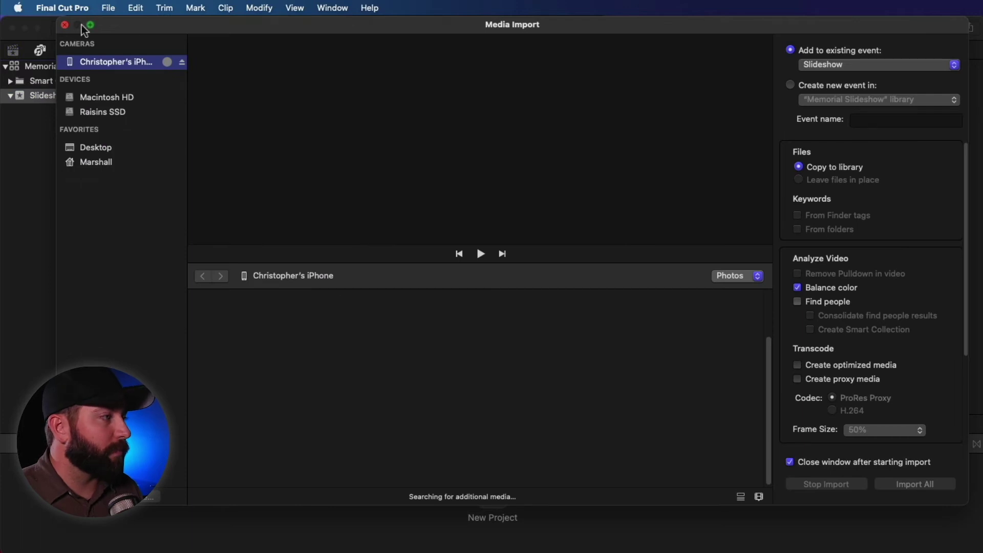
{"action": "left_click", "coordinate": [65, 25]}
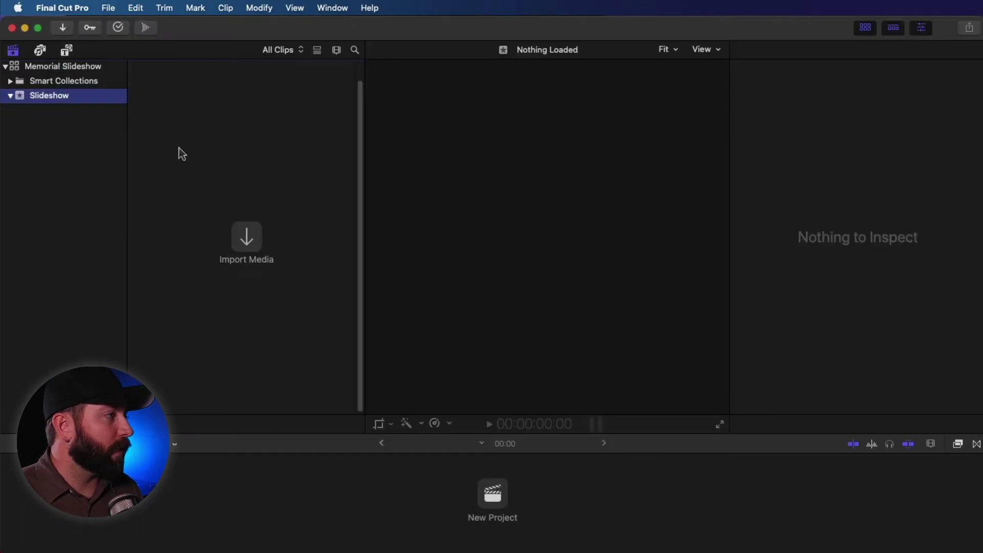
{"action": "left_click", "coordinate": [62, 29]}
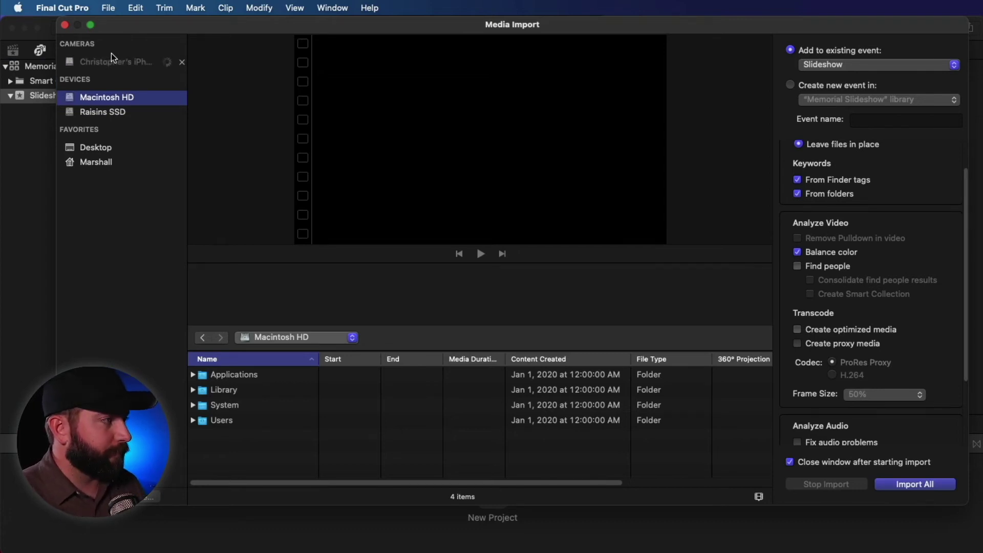
{"action": "left_click", "coordinate": [108, 62]}
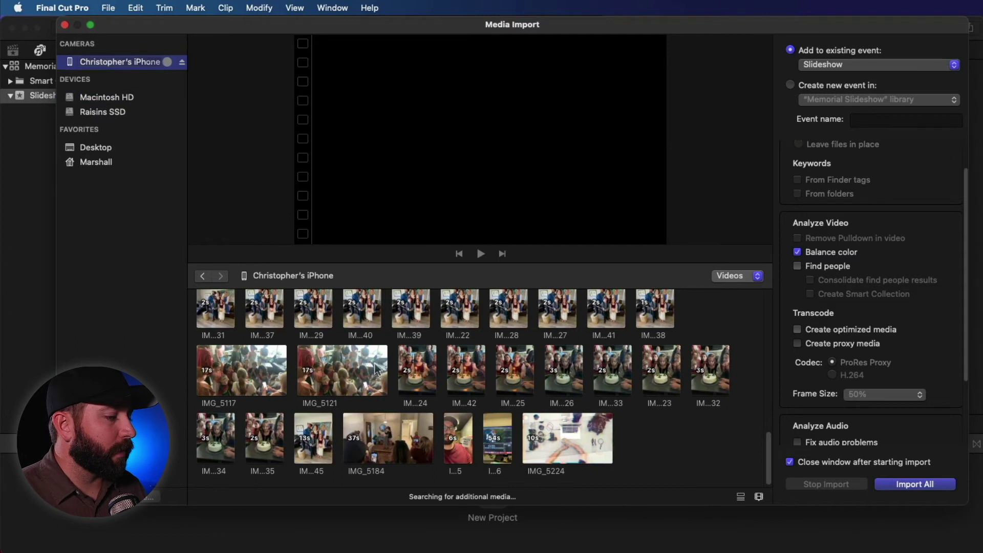
{"action": "scroll", "coordinate": [399, 379], "scroll_direction": "up", "scroll_amount": 2}
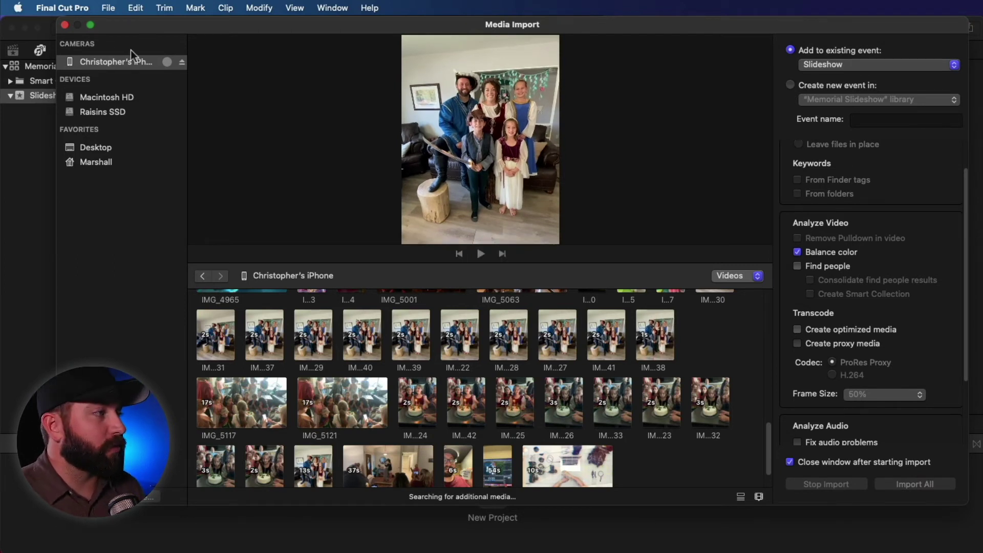
{"action": "left_click", "coordinate": [181, 62]}
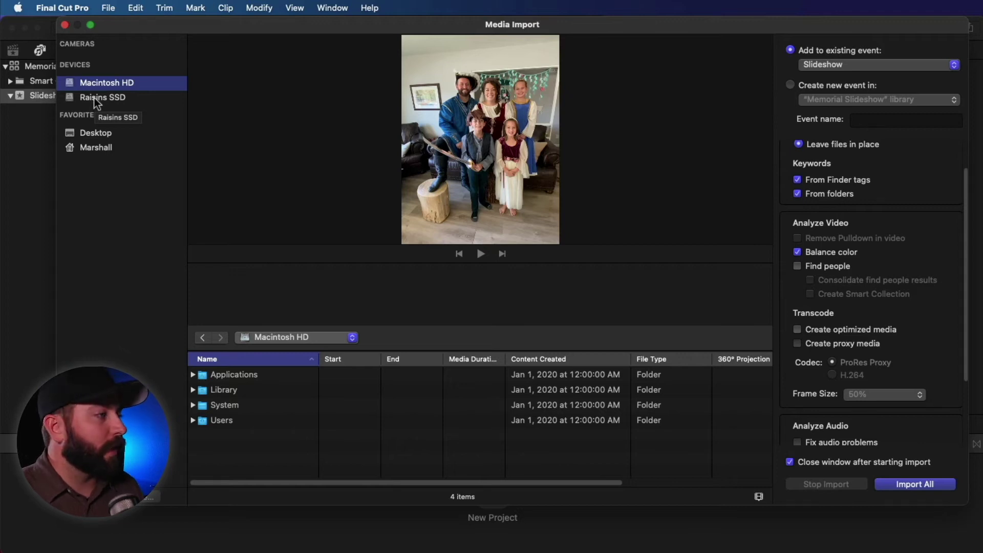
- Navigate from the home folder into Documents and select the Slideshow folder
{"action": "left_click", "coordinate": [88, 134]}
{"action": "left_click", "coordinate": [106, 149]}
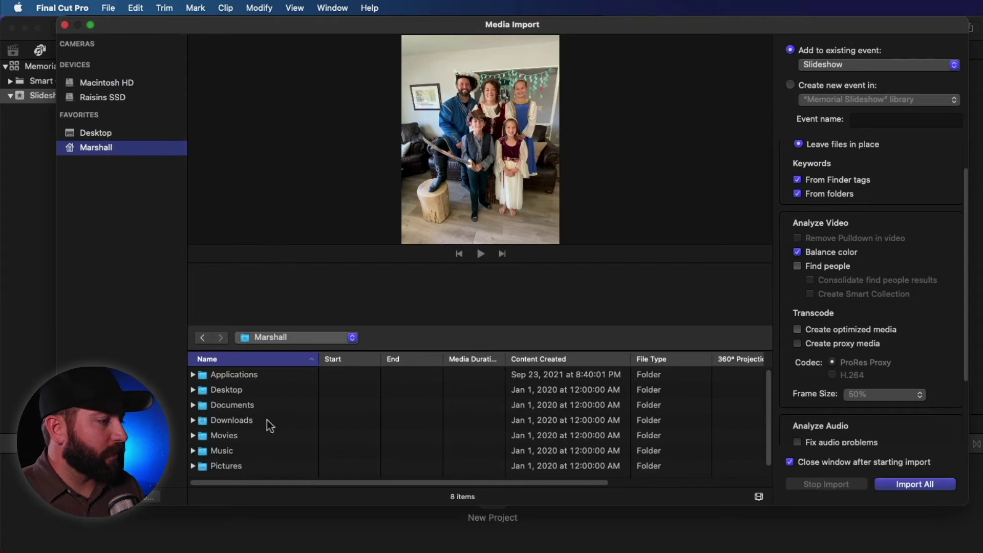
{"action": "scroll", "coordinate": [266, 421], "scroll_direction": "down", "scroll_amount": 2}
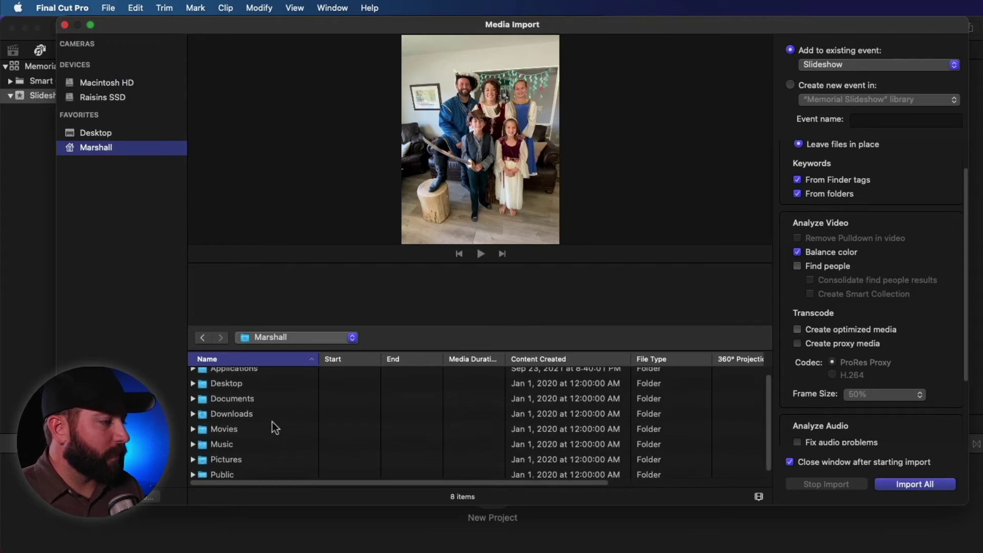
{"action": "left_click", "coordinate": [194, 393]}
{"action": "scroll", "coordinate": [213, 404], "scroll_direction": "down", "scroll_amount": 5}
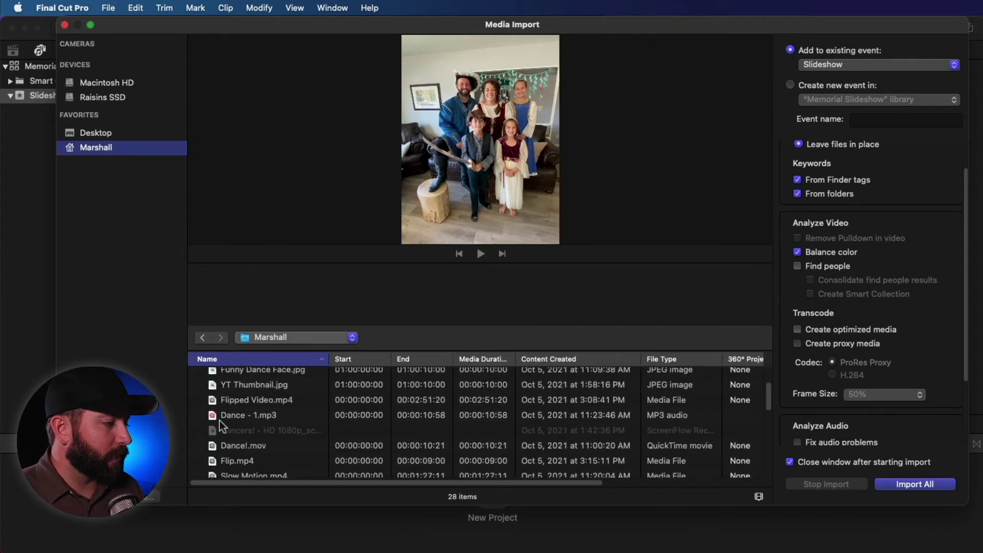
{"action": "scroll", "coordinate": [220, 415], "scroll_direction": "down", "scroll_amount": 5}
{"action": "left_click", "coordinate": [216, 379]}
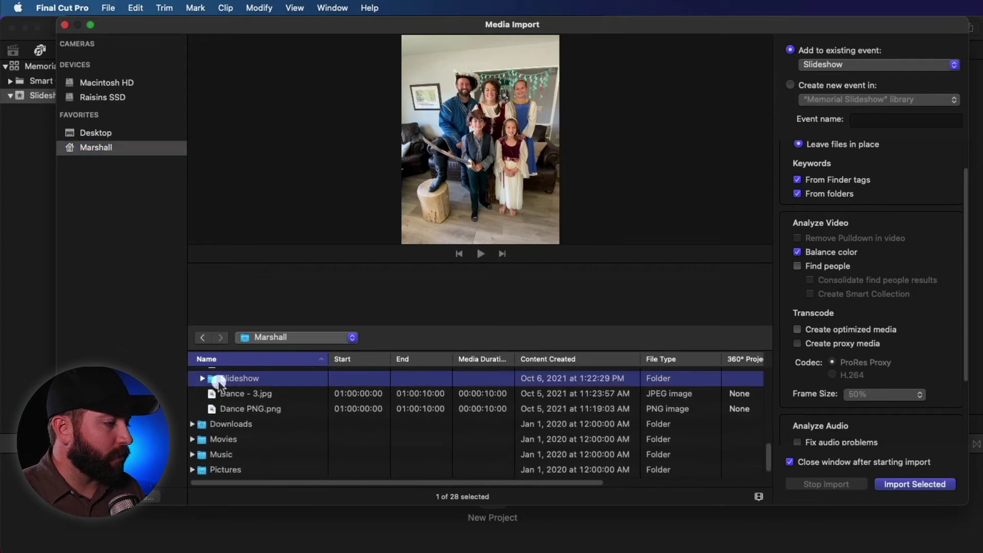
- Open the Slideshow folder and preview its first few photos
{"action": "double_click", "coordinate": [220, 379]}
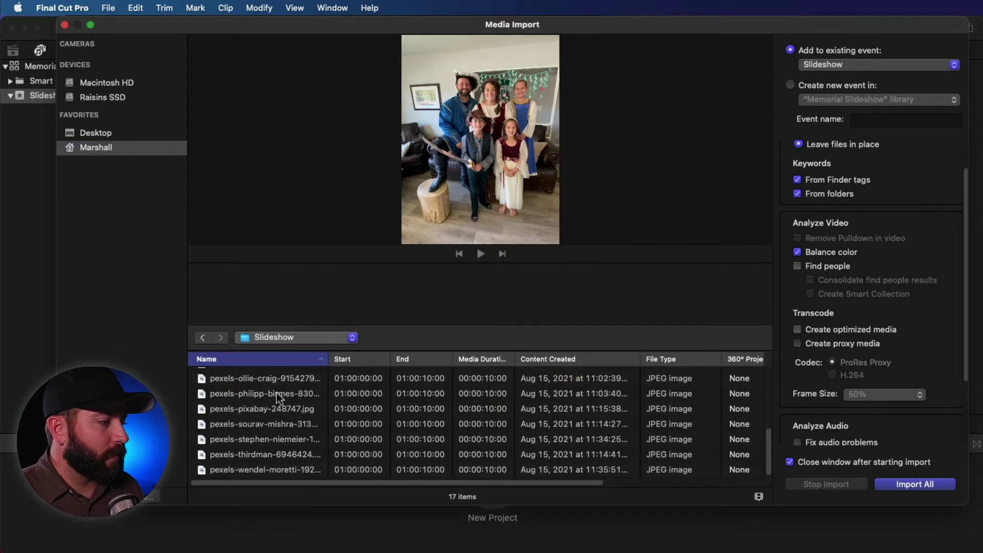
{"action": "scroll", "coordinate": [277, 405], "scroll_direction": "down", "scroll_amount": 4}
{"action": "scroll", "coordinate": [281, 412], "scroll_direction": "up", "scroll_amount": 4}
{"action": "left_click", "coordinate": [272, 378]}
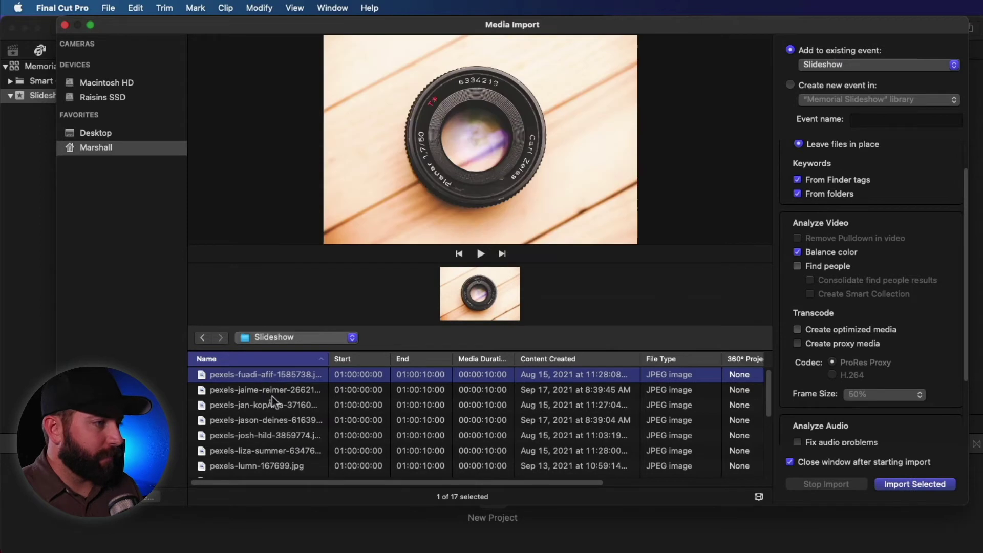
{"action": "key", "text": "Down"}
{"action": "key", "text": "Down"}
{"action": "key", "text": "Down"}
{"action": "key", "text": "Down"}
{"action": "key", "text": "Down"}
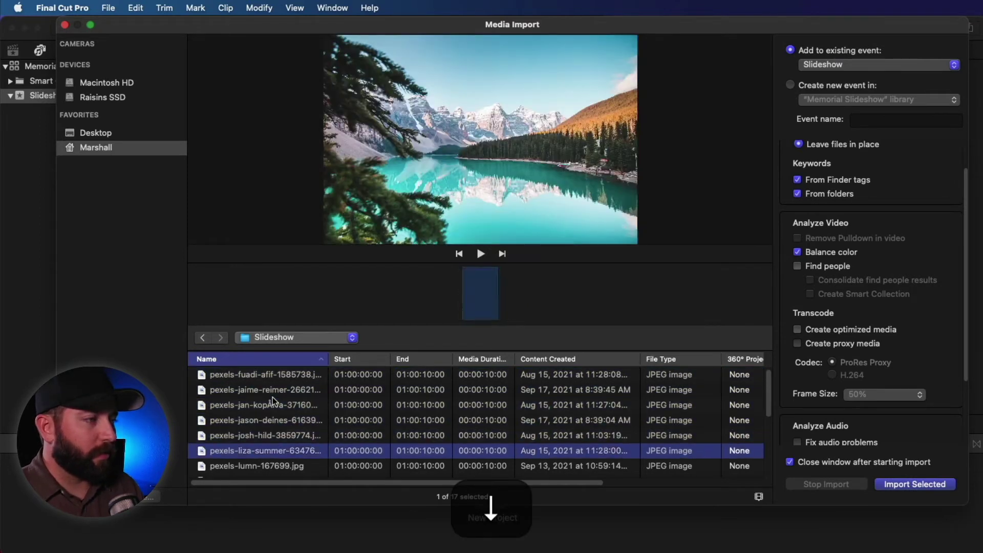
{"action": "key", "text": "Down"}
- Select all 17 photos and enable keywords from folders in the import options
{"action": "key", "text": "cmd+a"}
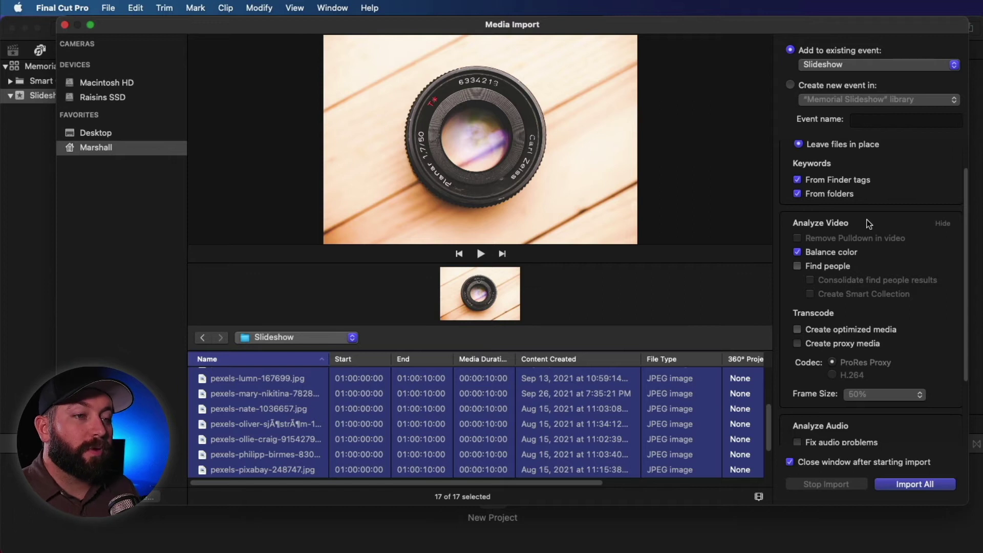
{"action": "scroll", "coordinate": [865, 220], "scroll_direction": "up", "scroll_amount": 2}
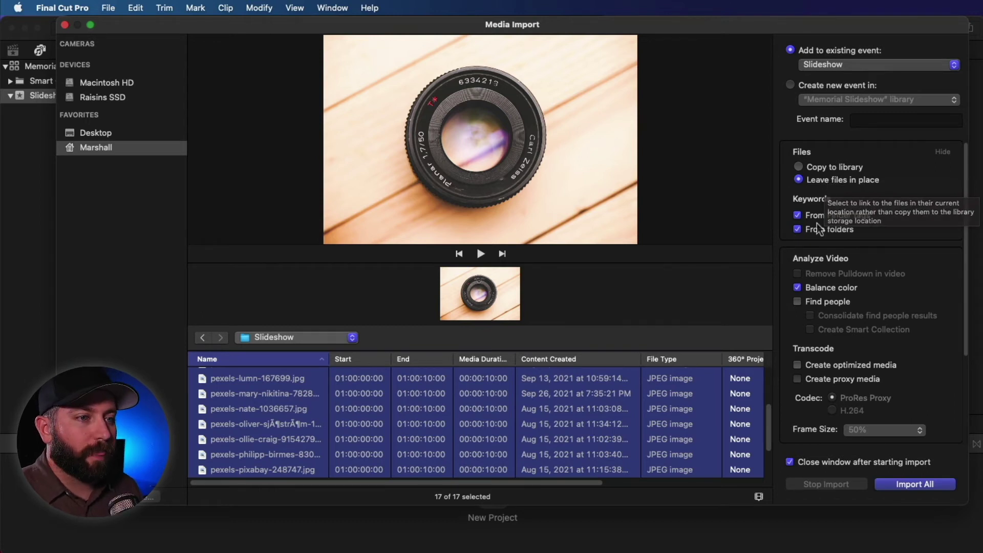
{"action": "scroll", "coordinate": [816, 223], "scroll_direction": "down", "scroll_amount": 1}
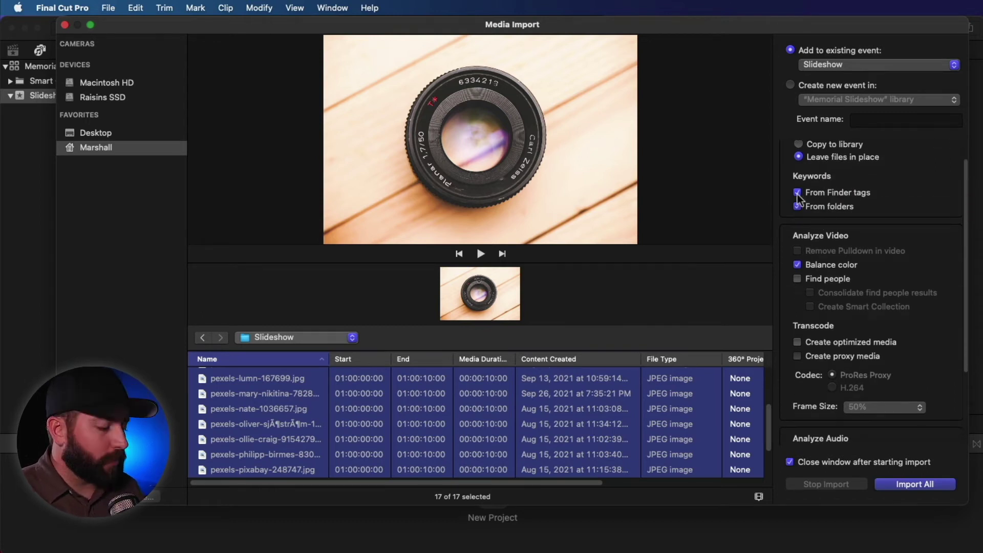
{"action": "scroll", "coordinate": [799, 198], "scroll_direction": "down", "scroll_amount": 1}
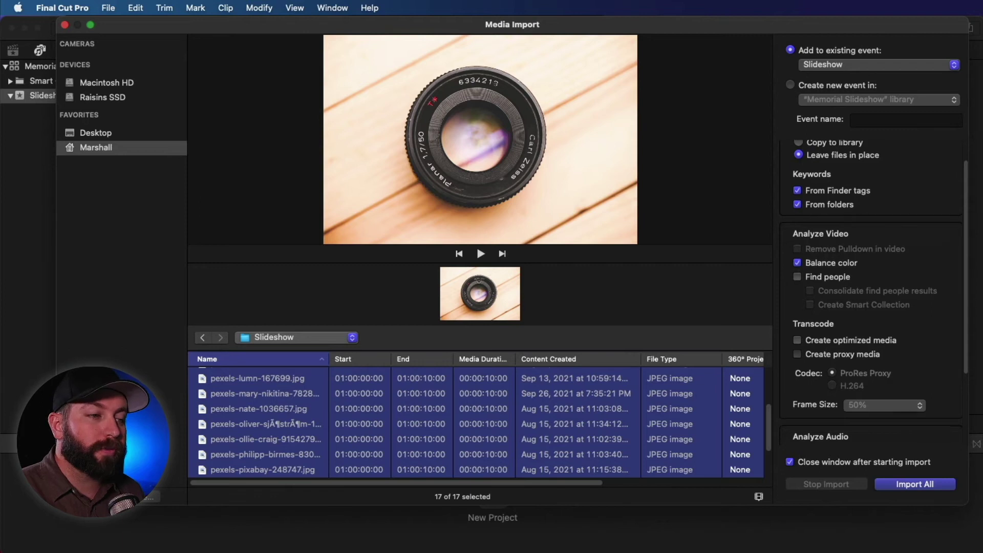
{"action": "scroll", "coordinate": [800, 194], "scroll_direction": "down", "scroll_amount": 1}
{"action": "scroll", "coordinate": [808, 187], "scroll_direction": "up", "scroll_amount": 1}
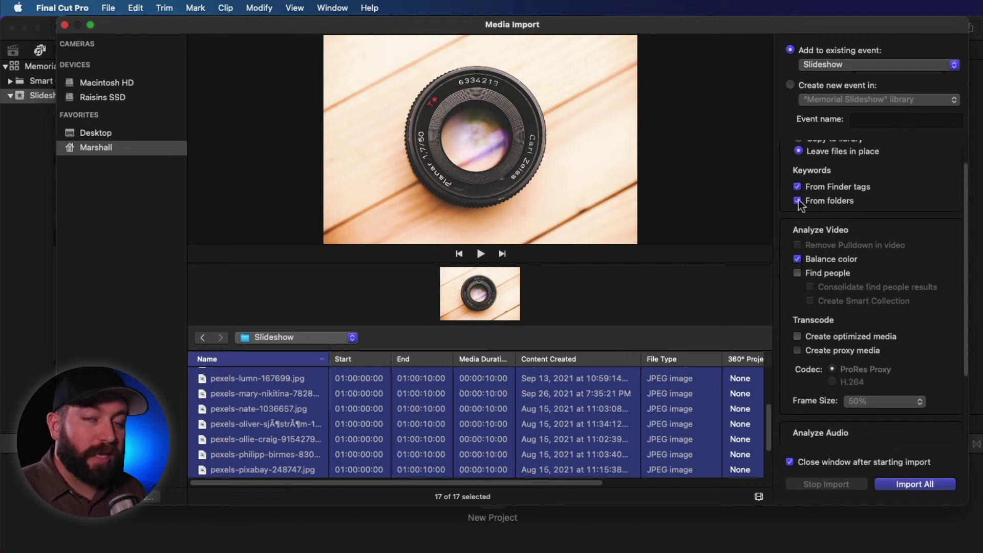
{"action": "scroll", "coordinate": [801, 203], "scroll_direction": "down", "scroll_amount": 1}
{"action": "left_click", "coordinate": [797, 199]}
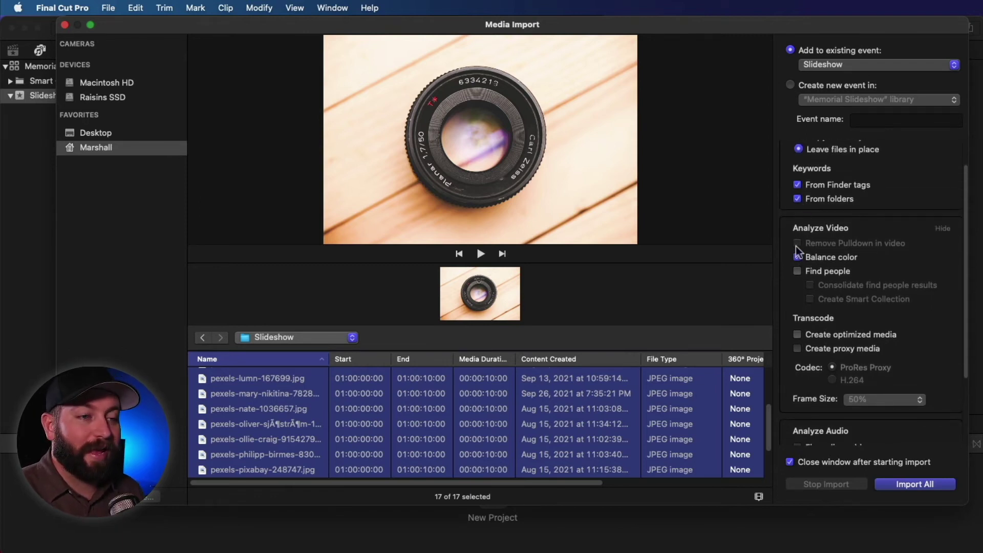
{"action": "scroll", "coordinate": [800, 260], "scroll_direction": "down", "scroll_amount": 4}
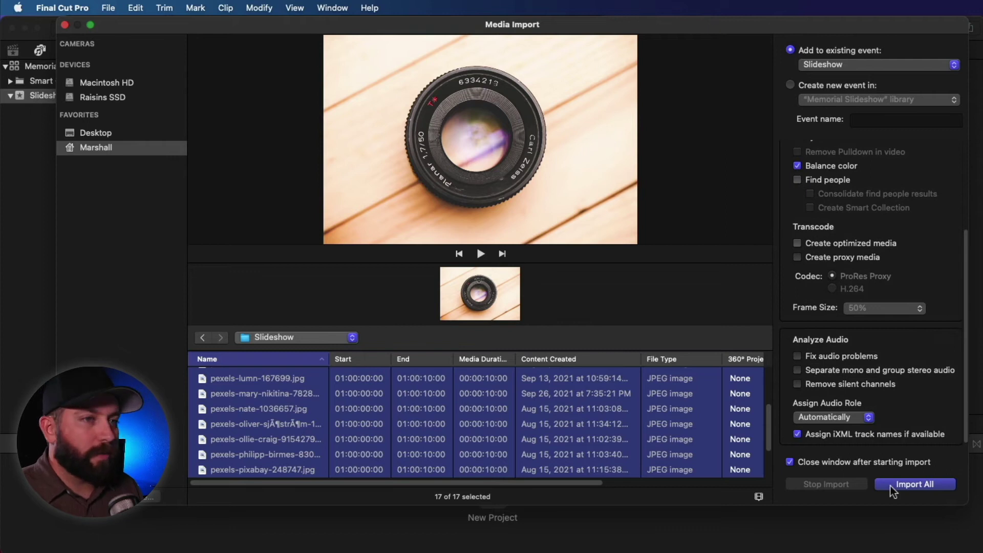
{"action": "left_click", "coordinate": [914, 485]}
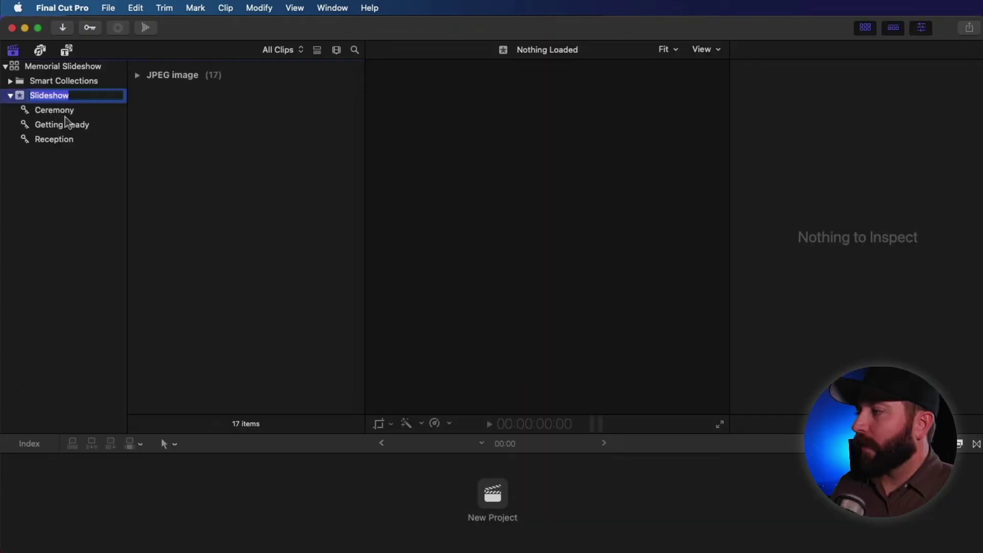
{"action": "left_click", "coordinate": [68, 116]}
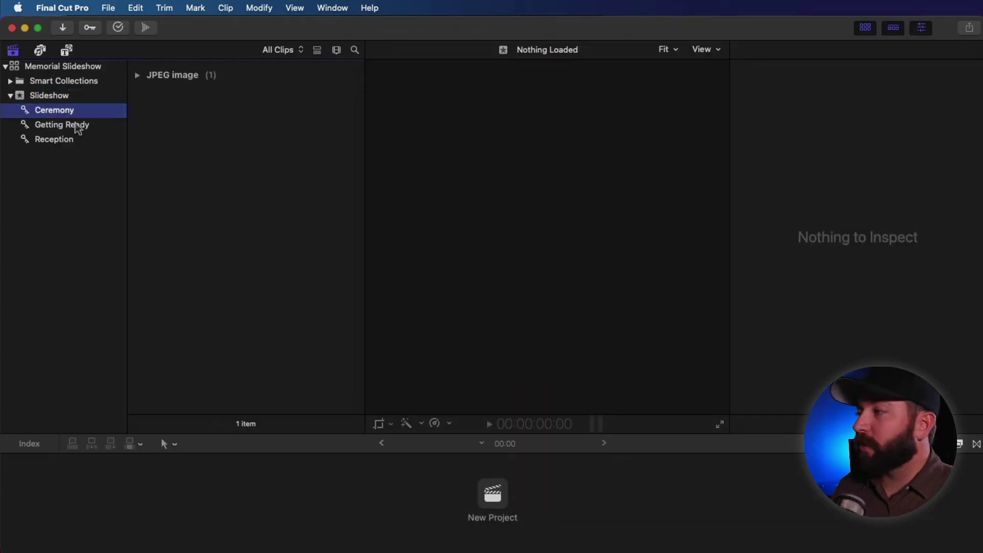
{"action": "left_click", "coordinate": [136, 74]}
{"action": "left_click", "coordinate": [82, 127]}
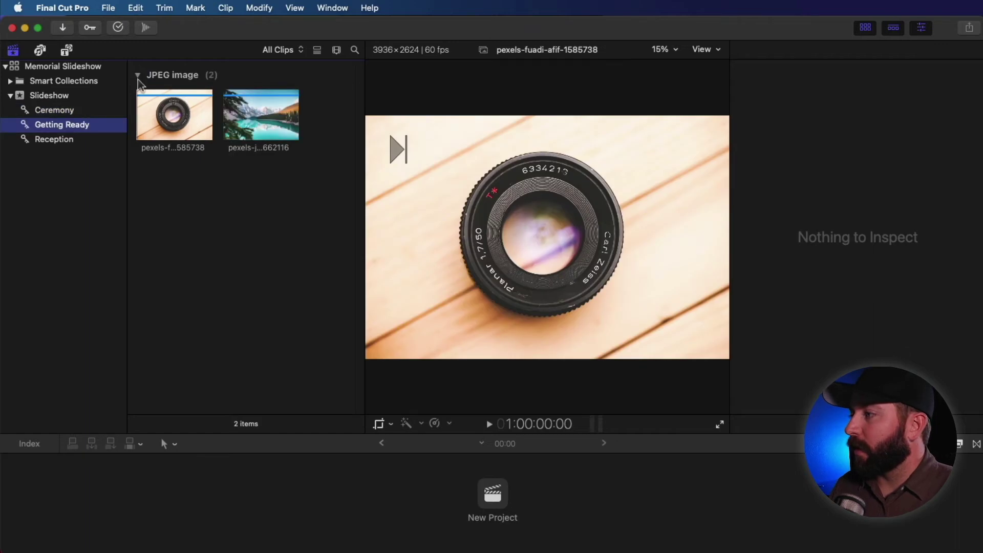
{"action": "left_click", "coordinate": [59, 140]}
{"action": "left_click", "coordinate": [81, 127]}
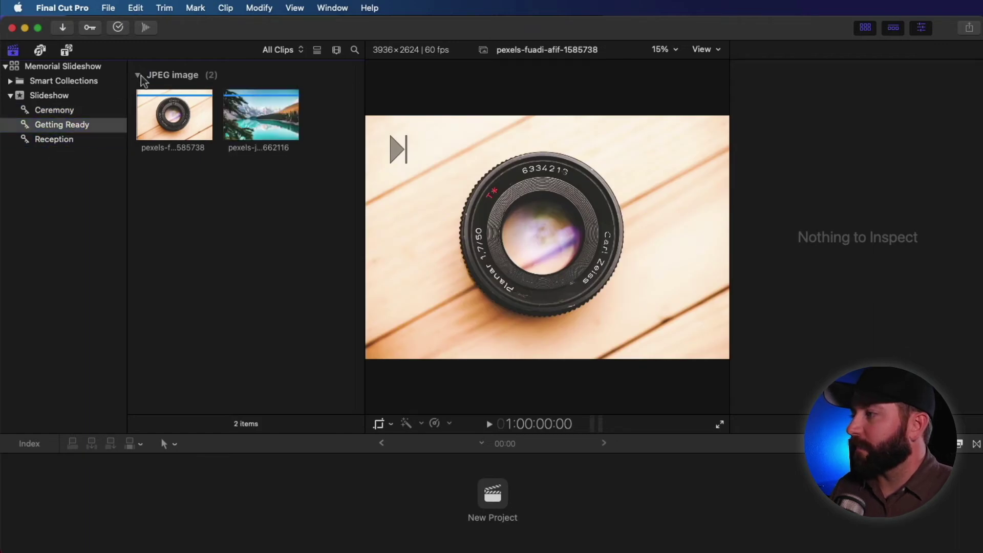
{"action": "key", "text": "Up"}
{"action": "key", "text": "Up"}
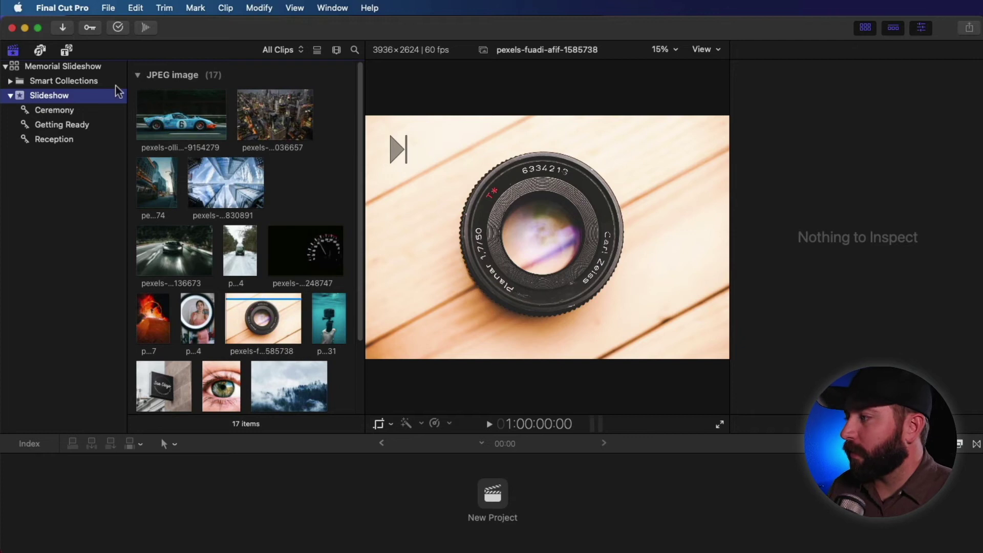
{"action": "left_click", "coordinate": [41, 50]}
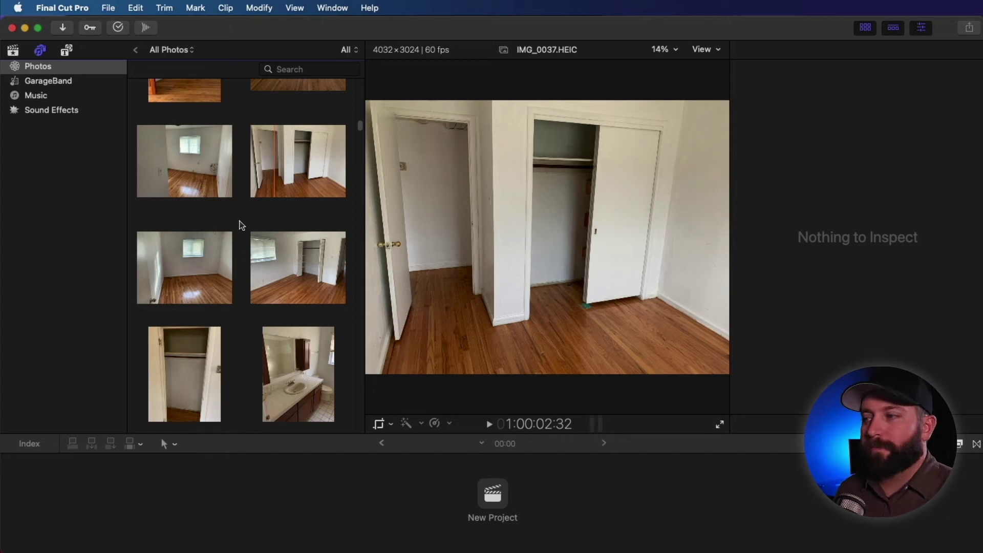
- Select all six room photos from Photos and drop them onto the Getting Ready collection
{"action": "scroll", "coordinate": [241, 262], "scroll_direction": "down", "scroll_amount": 5}
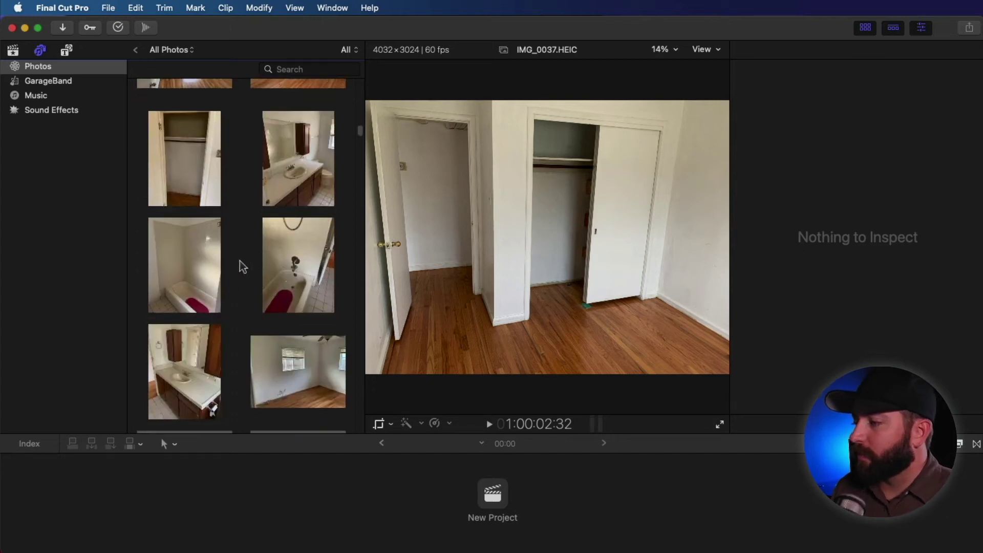
{"action": "scroll", "coordinate": [241, 185], "scroll_direction": "down", "scroll_amount": 3}
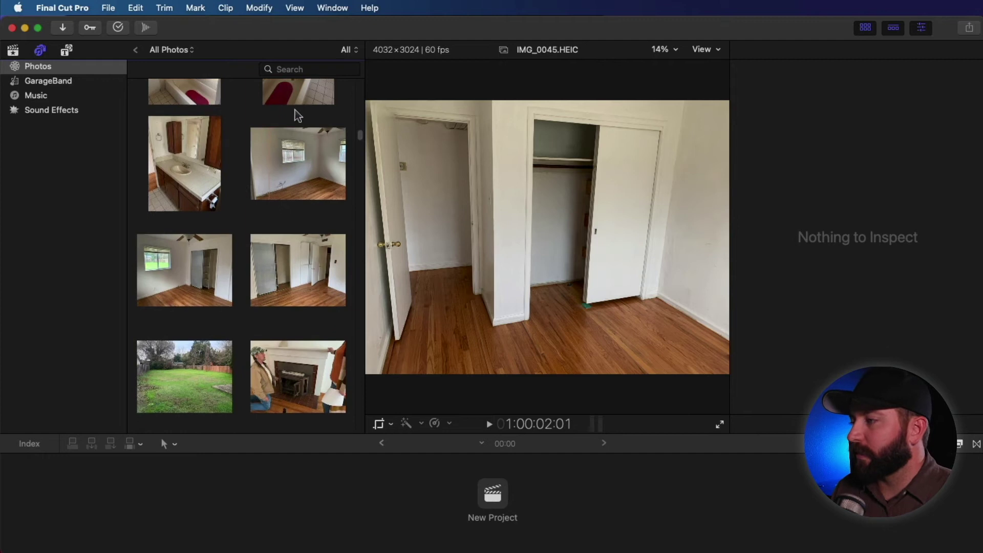
{"action": "scroll", "coordinate": [295, 110], "scroll_direction": "up", "scroll_amount": 5}
{"action": "key", "text": "super+a"}
{"action": "left_click_drag", "start_coordinate": [206, 268], "coordinate": [51, 95]}
{"action": "scroll", "coordinate": [286, 214], "scroll_direction": "down", "scroll_amount": 5}
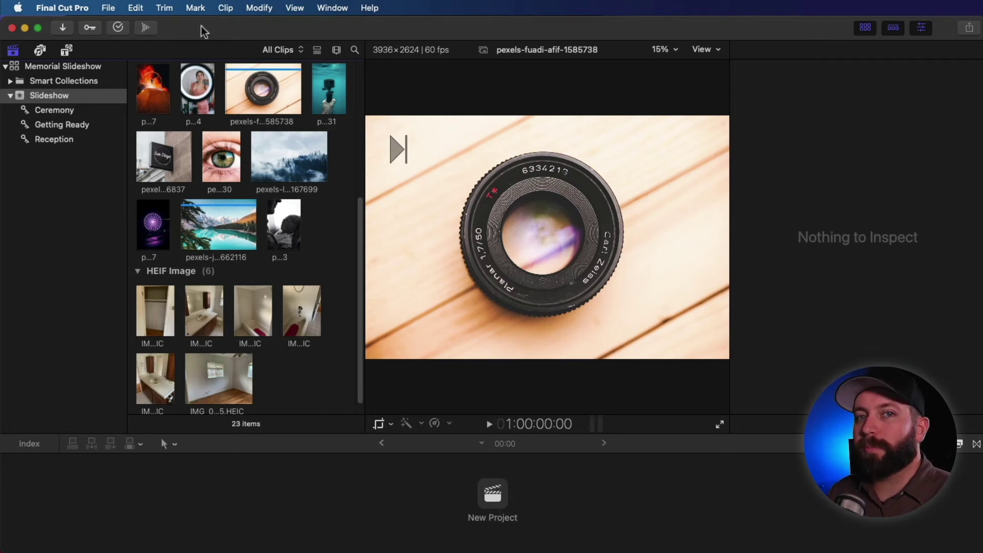
- In Editing preferences, keep Still Image at 3.00 seconds and set Transition to 0.80 seconds
{"action": "left_click", "coordinate": [60, 9]}
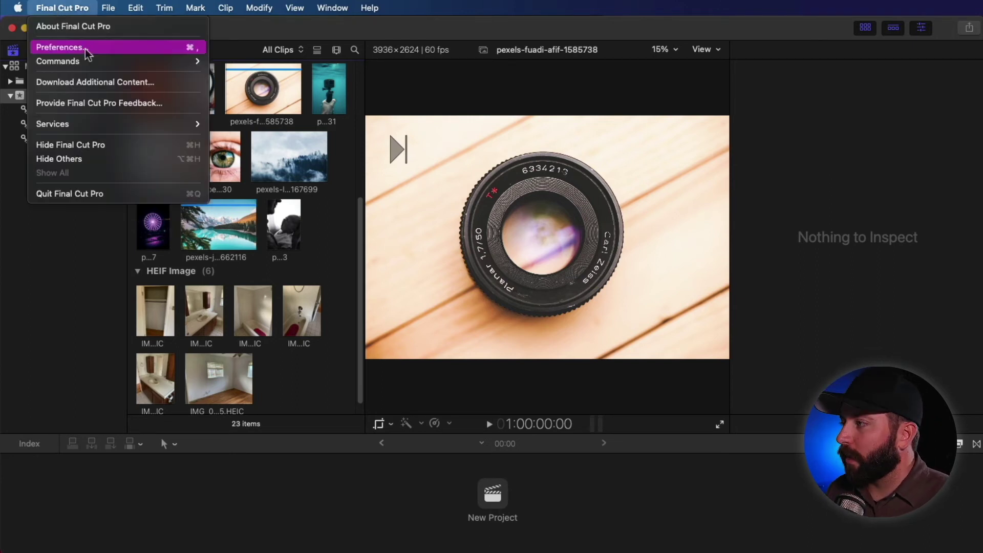
{"action": "left_click", "coordinate": [84, 51]}
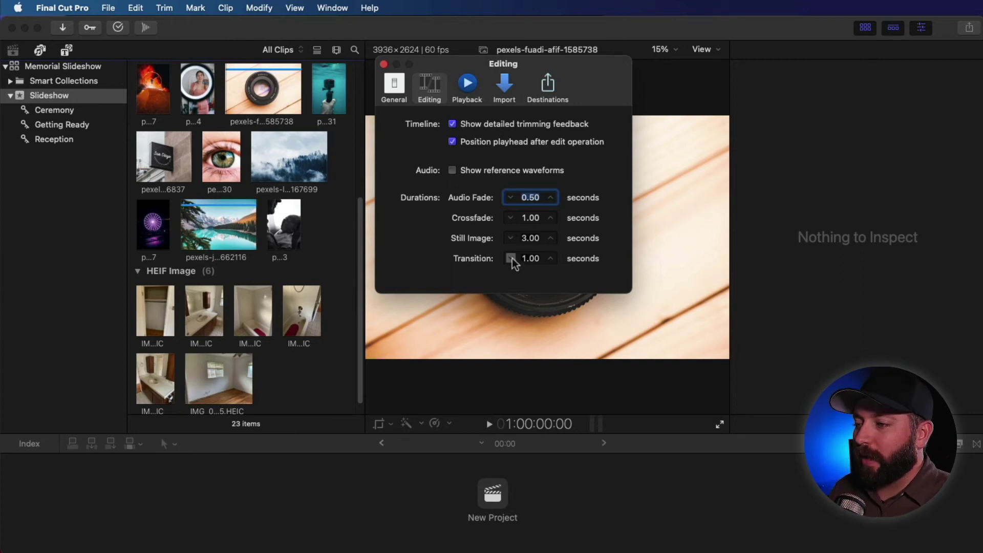
{"action": "left_click", "coordinate": [526, 242]}
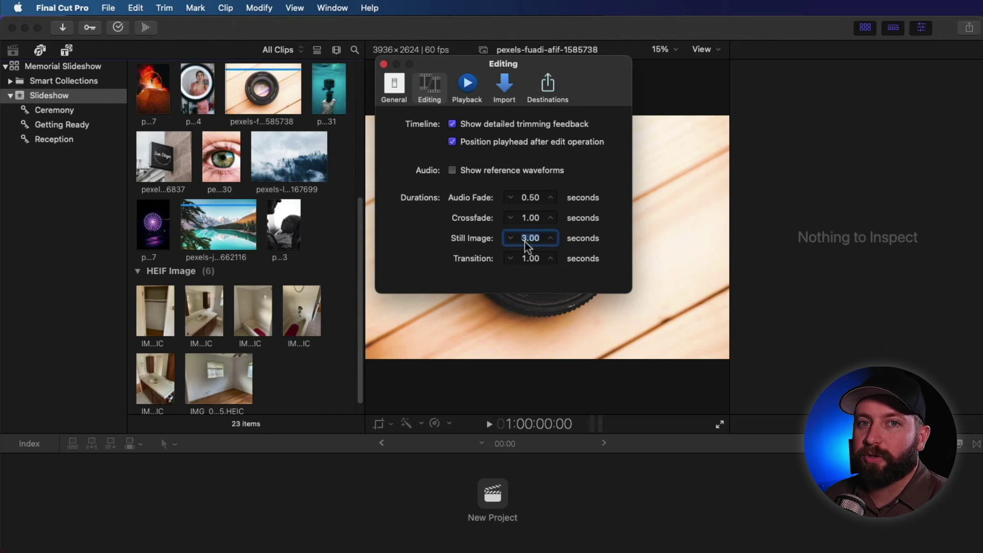
{"action": "key", "text": "Tab"}
{"action": "type", "text": "0.80"}
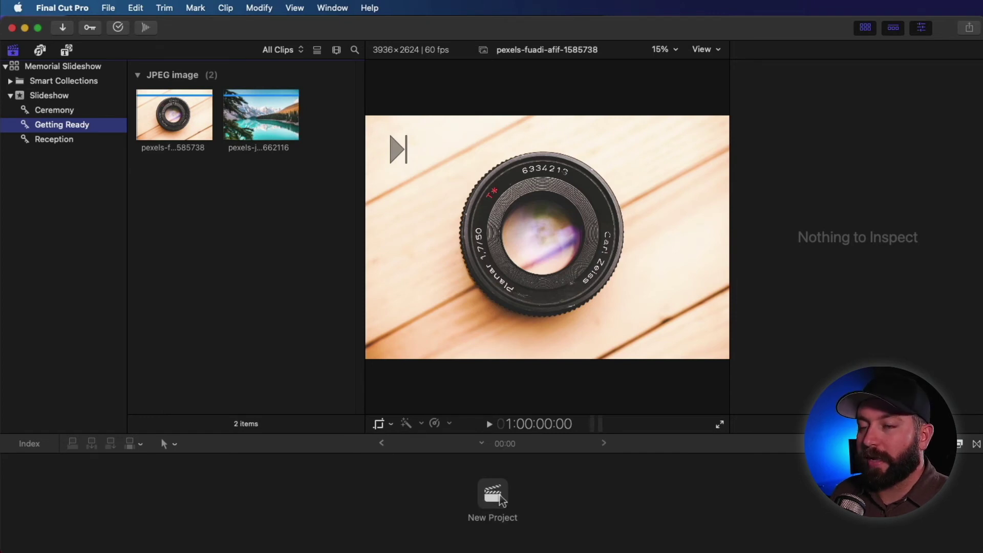
- Create a new project named 'Memorial Slideshow' in the Slideshow event, then show that event's clips
{"action": "left_click", "coordinate": [109, 8]}
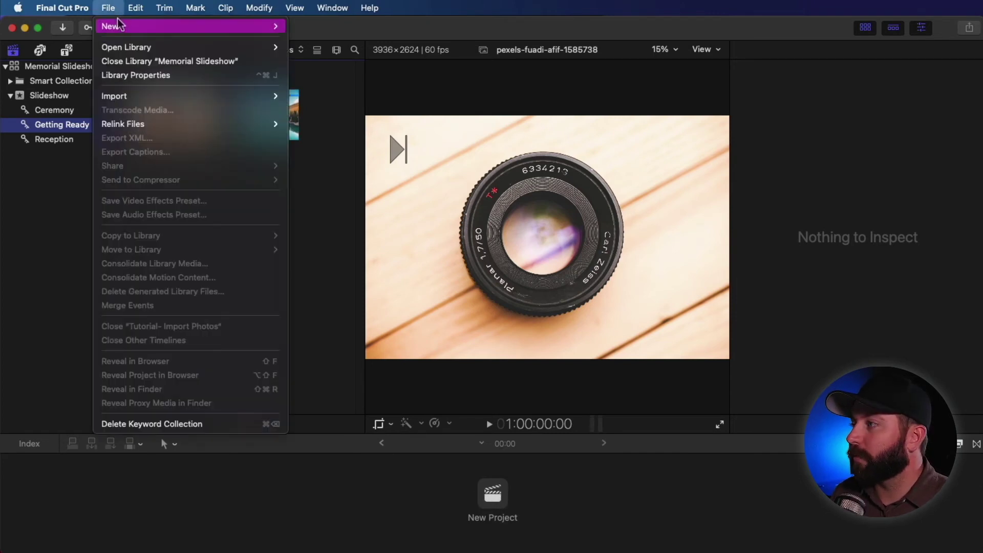
{"action": "mouse_move", "coordinate": [121, 24]}
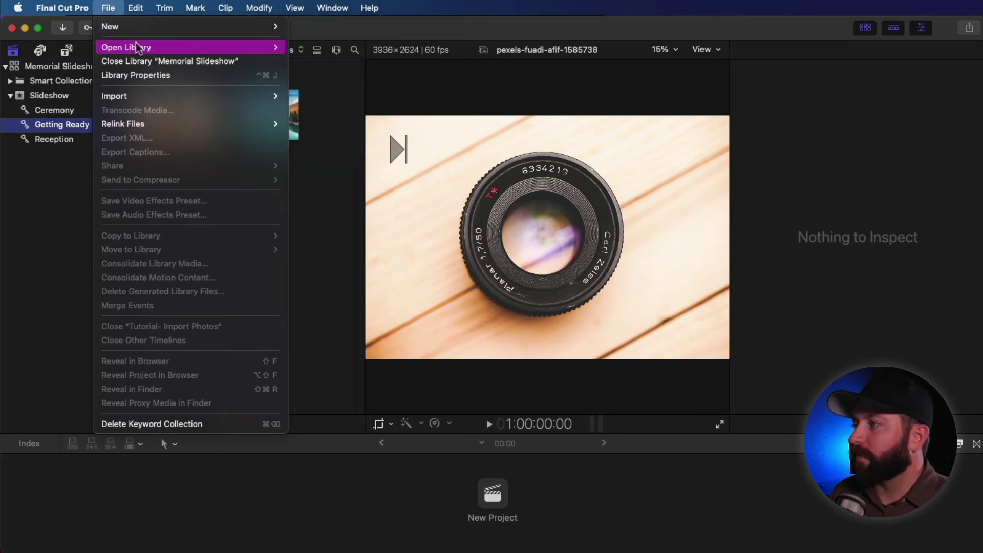
{"action": "left_click", "coordinate": [361, 28]}
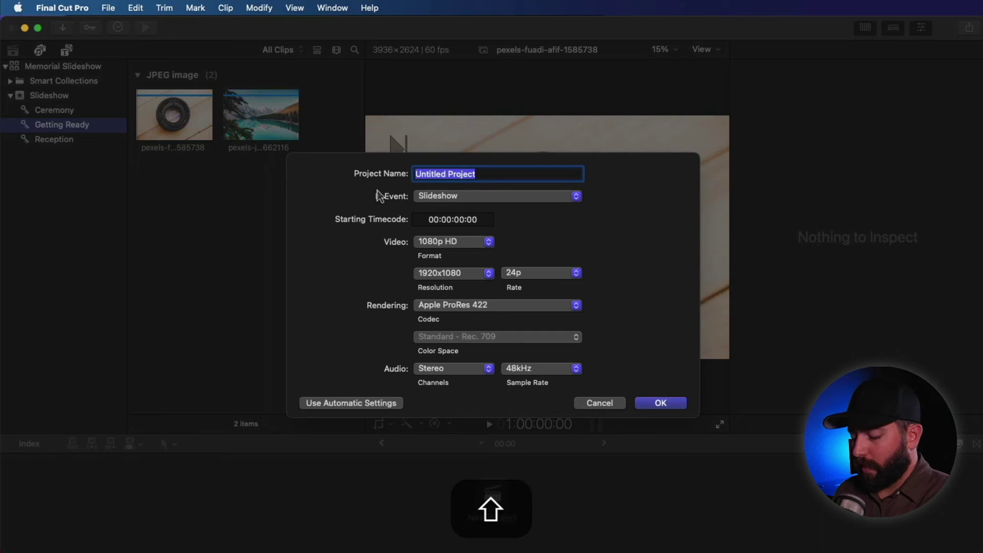
{"action": "type", "text": "Memorial Slid"}
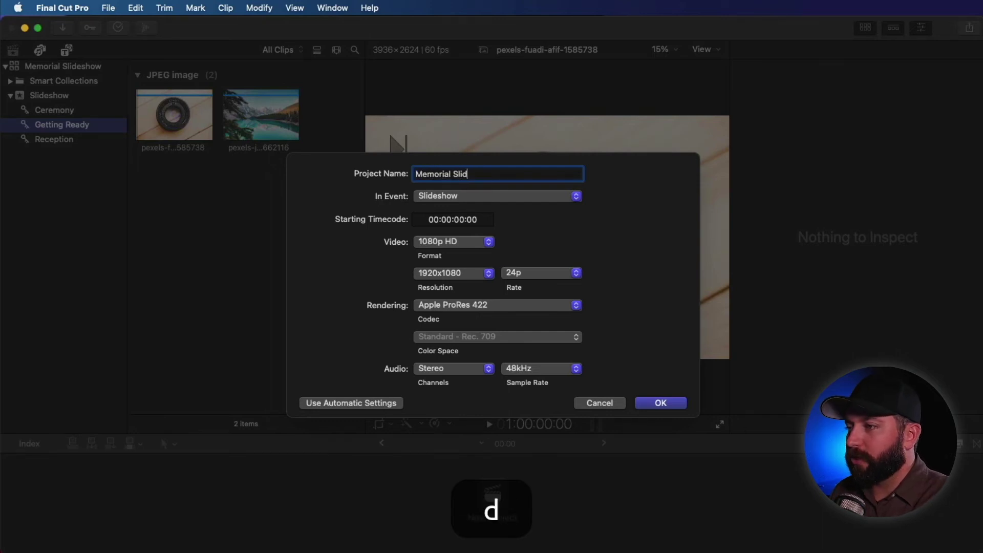
{"action": "type", "text": "eshow"}
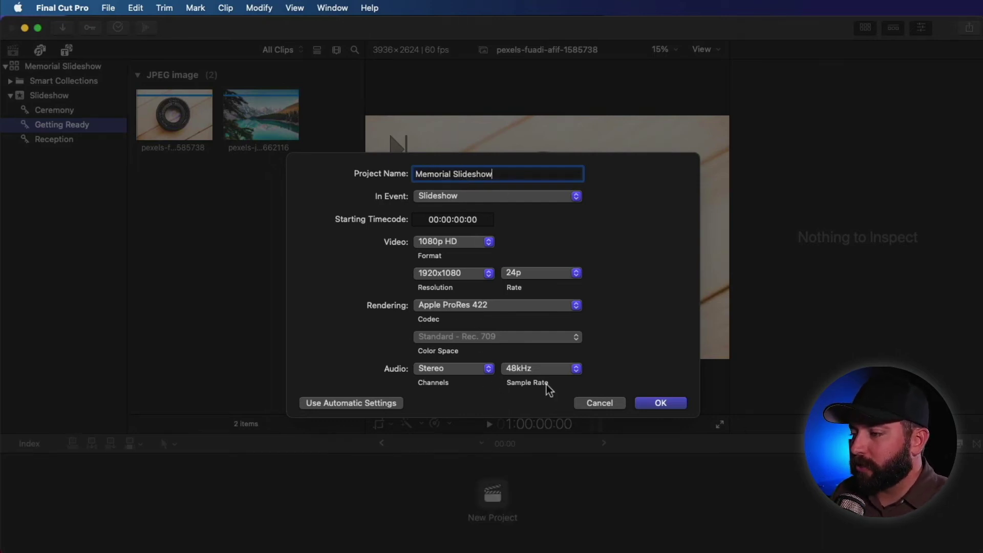
{"action": "left_click", "coordinate": [659, 404]}
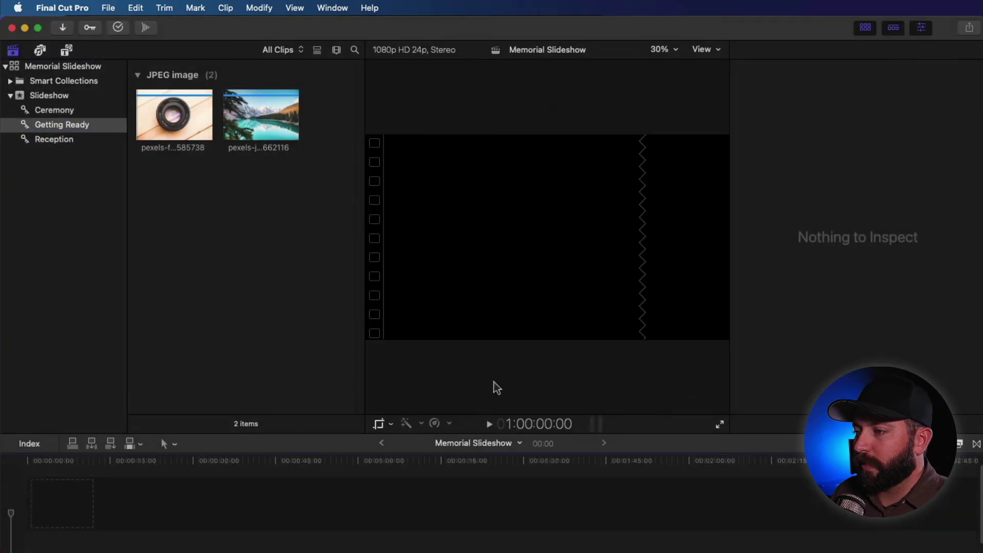
{"action": "left_click", "coordinate": [45, 97]}
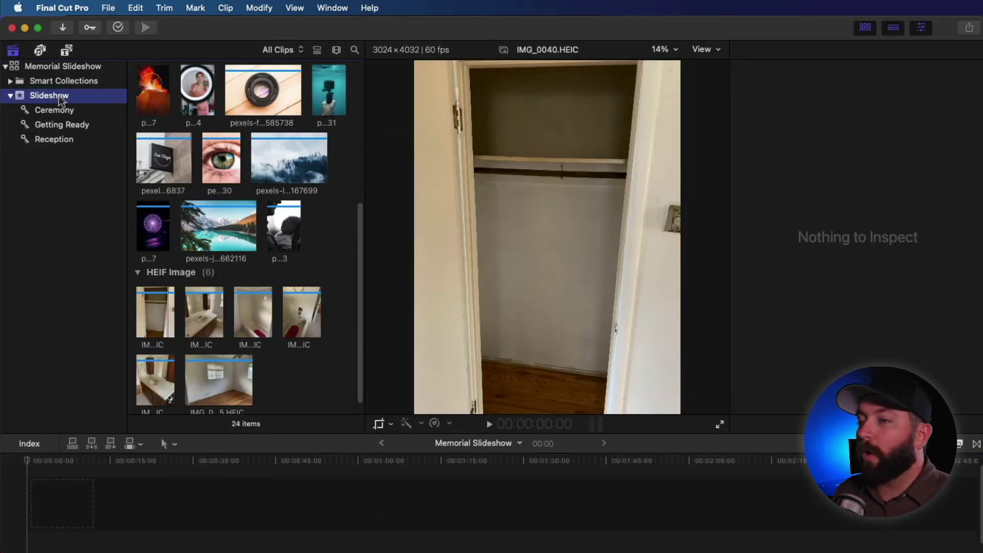
- Add the seven Ceremony, two Getting Ready and seven Reception photos to the timeline
{"action": "left_click", "coordinate": [58, 111]}
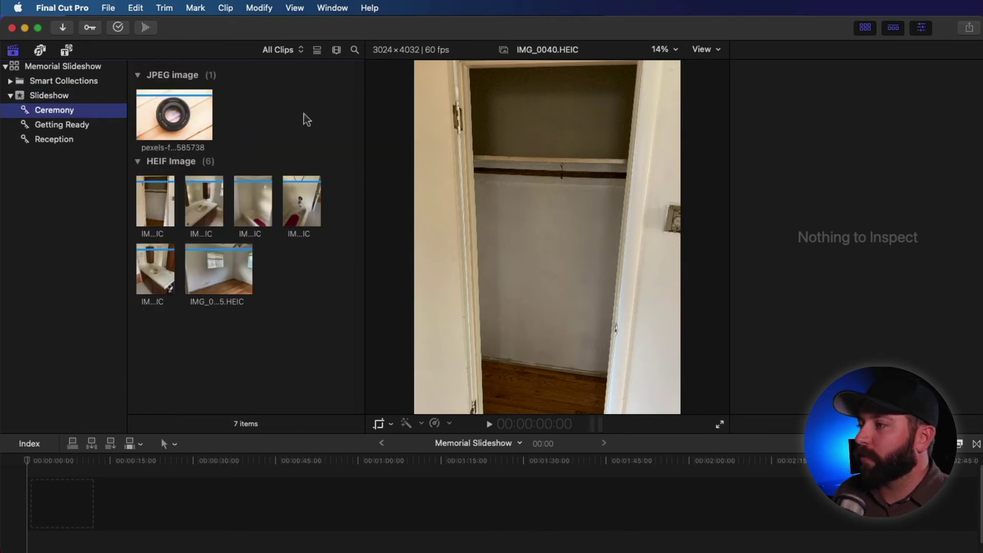
{"action": "left_click_drag", "start_coordinate": [318, 112], "coordinate": [137, 292]}
{"action": "left_click_drag", "start_coordinate": [176, 116], "coordinate": [73, 504]}
{"action": "left_click", "coordinate": [51, 125]}
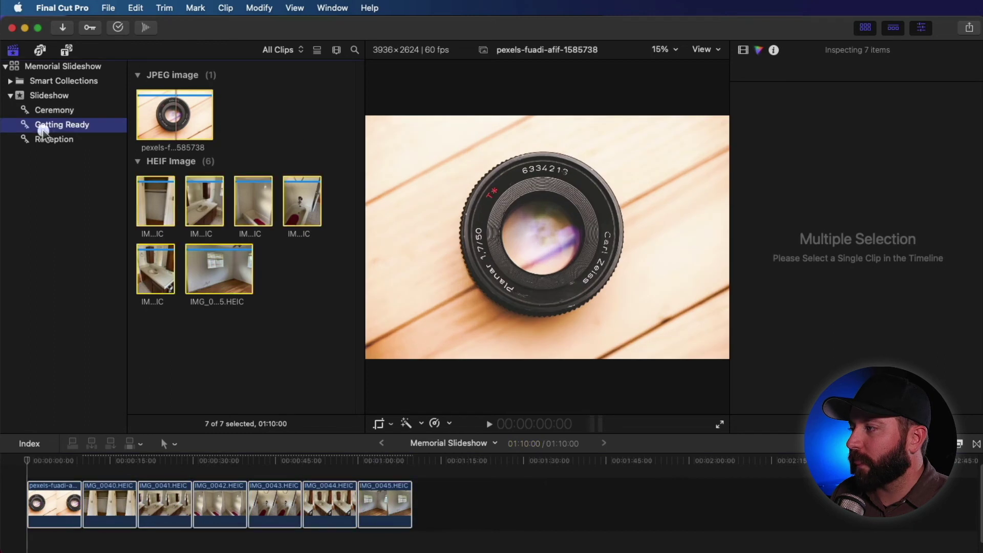
{"action": "left_click_drag", "start_coordinate": [310, 119], "coordinate": [189, 149]}
{"action": "key", "text": "e"}
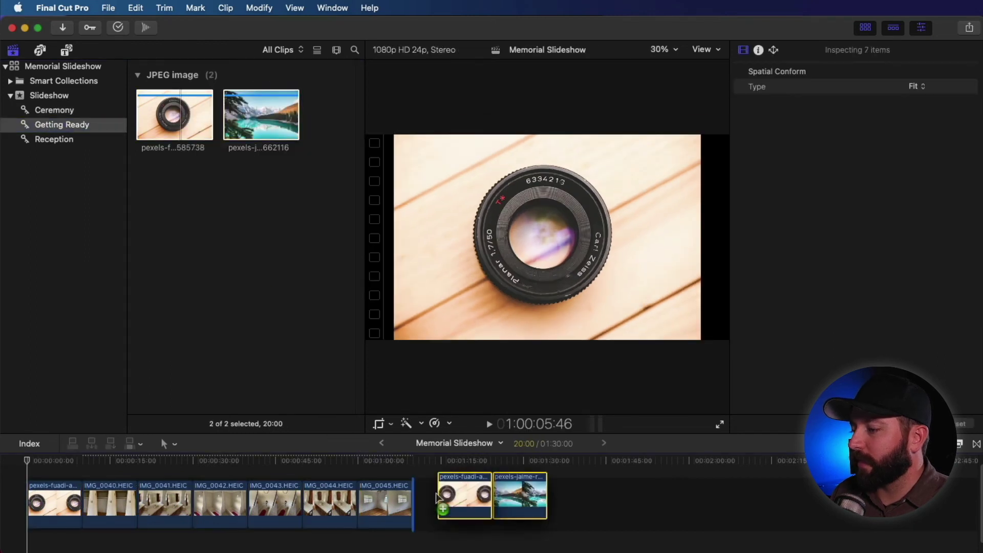
{"action": "left_click", "coordinate": [54, 139]}
{"action": "left_click_drag", "start_coordinate": [338, 93], "coordinate": [121, 255]}
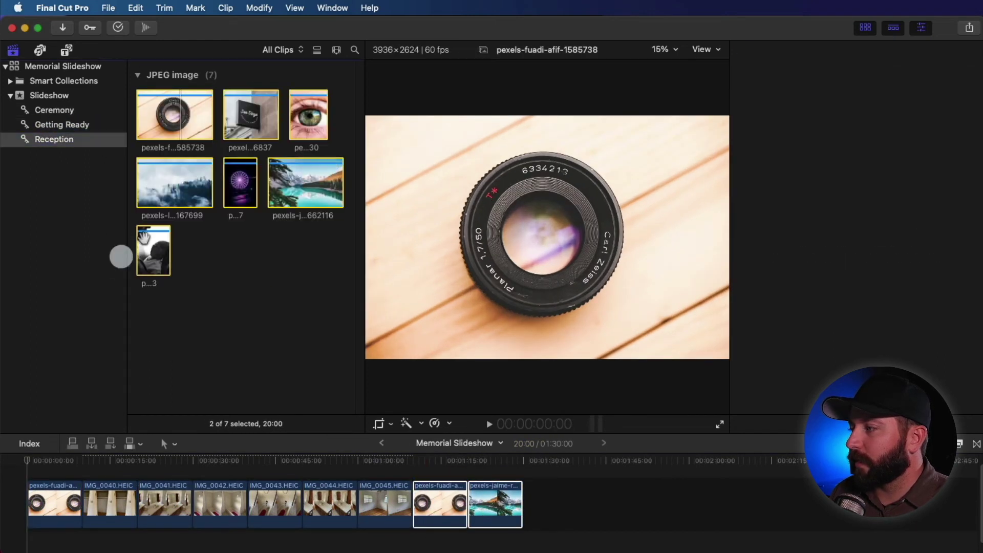
{"action": "left_click_drag", "start_coordinate": [174, 184], "coordinate": [292, 270]}
{"action": "key", "text": "e"}
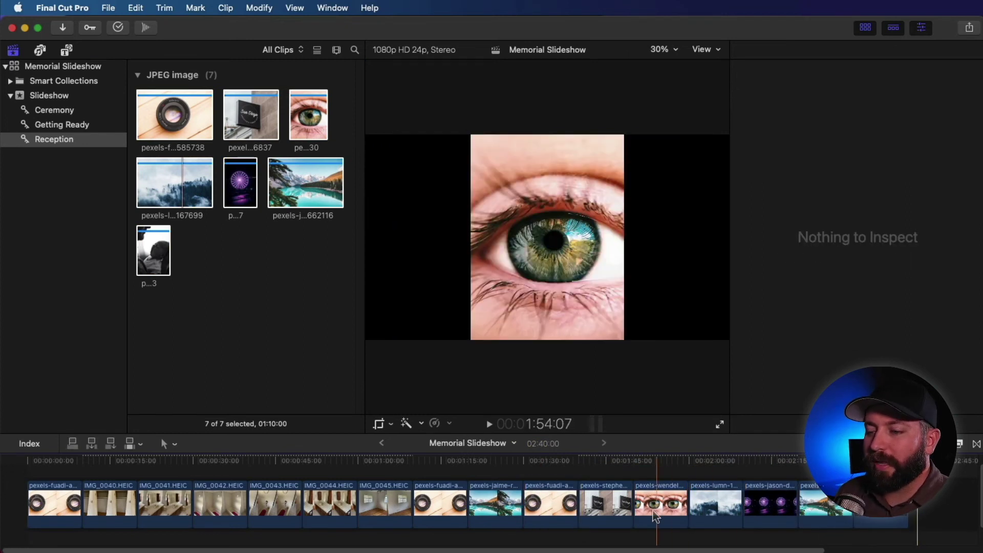
- Delete the duplicate lens photo, move the eye photo earlier and the foggy landscape later
{"action": "left_click", "coordinate": [451, 505]}
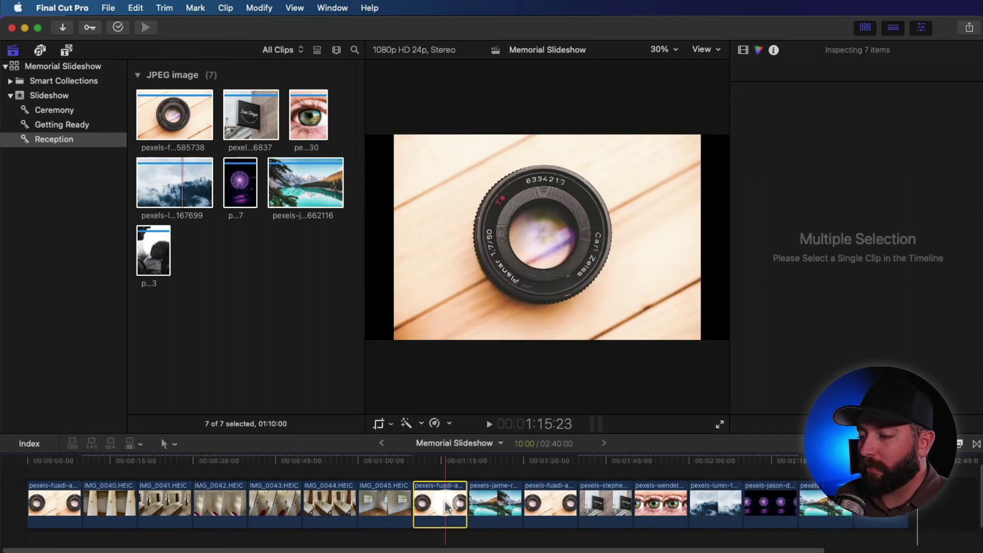
{"action": "key", "text": "BackSpace"}
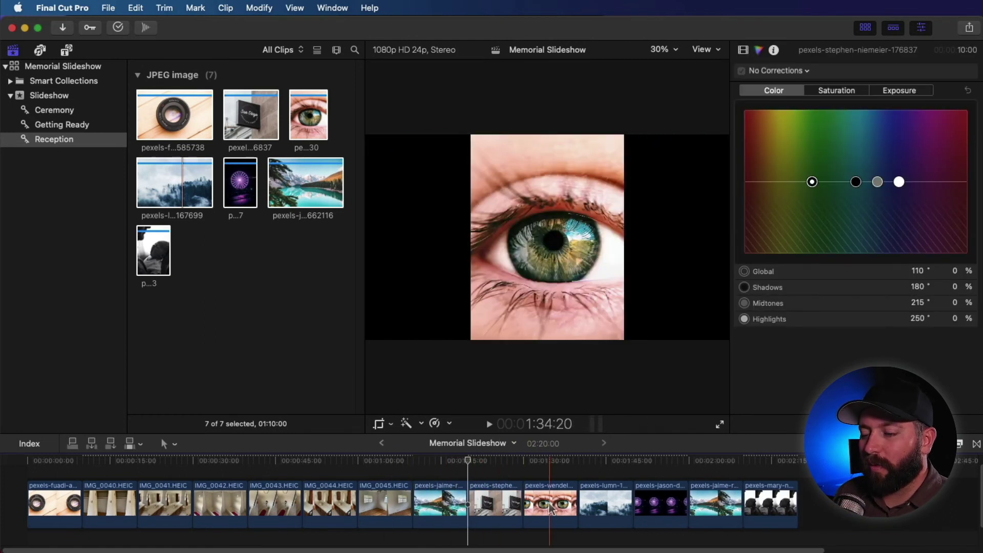
{"action": "left_click_drag", "start_coordinate": [552, 507], "coordinate": [489, 507]}
{"action": "left_click_drag", "start_coordinate": [623, 504], "coordinate": [692, 495]}
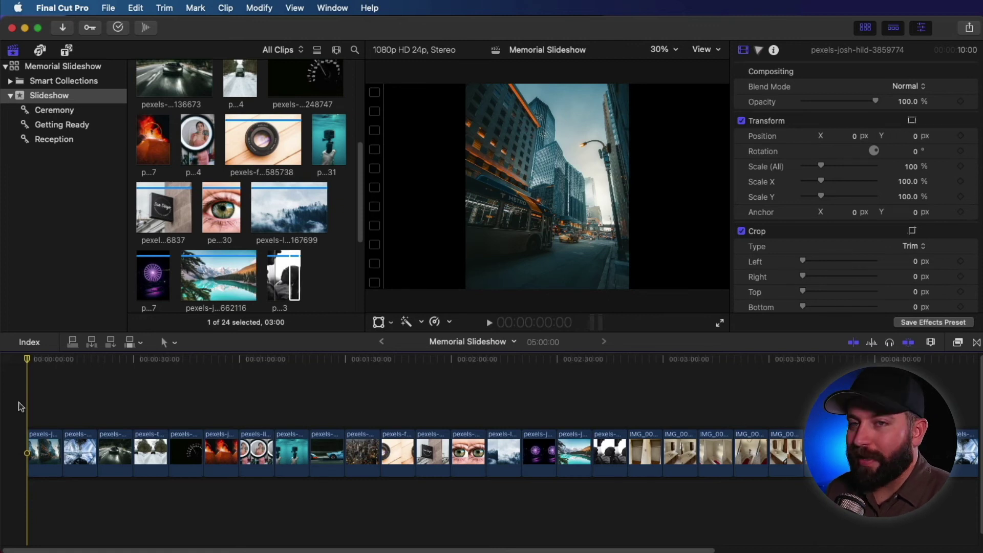
- Set all timeline clips to a 3:00 duration with Ctrl+D, then play from a clip
{"action": "left_click", "coordinate": [35, 435]}
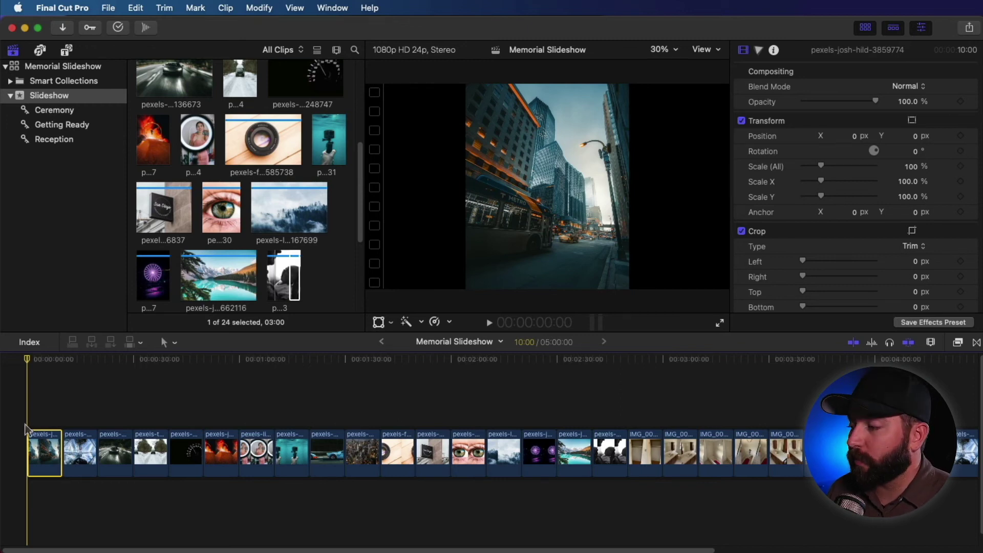
{"action": "key", "text": "super+a"}
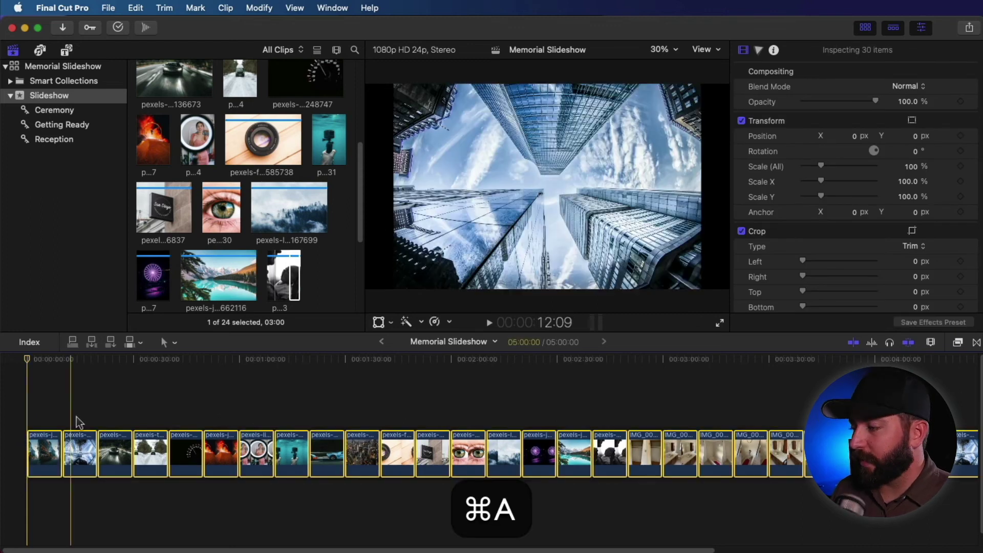
{"action": "right_click", "coordinate": [287, 455]}
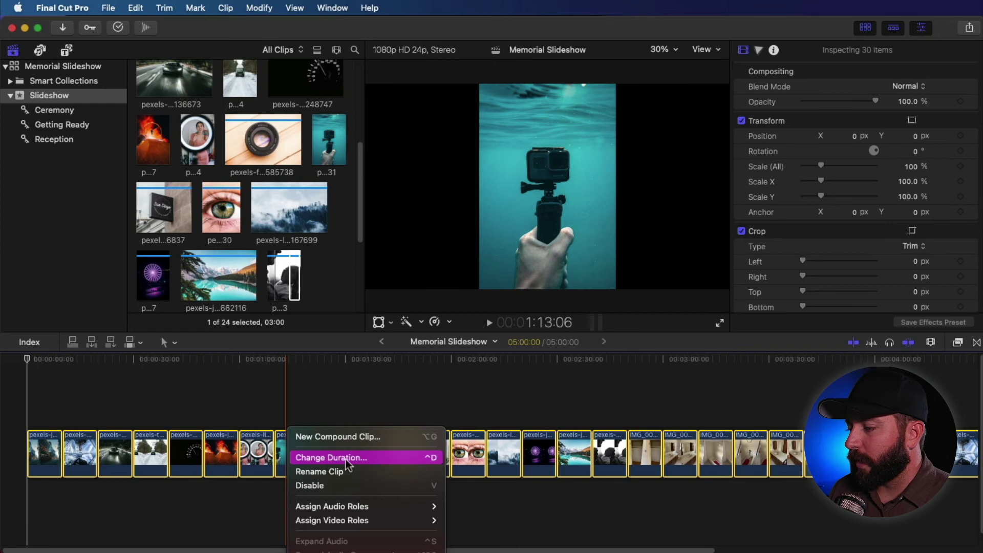
{"action": "left_click", "coordinate": [327, 403]}
{"action": "key", "text": "ctrl"}
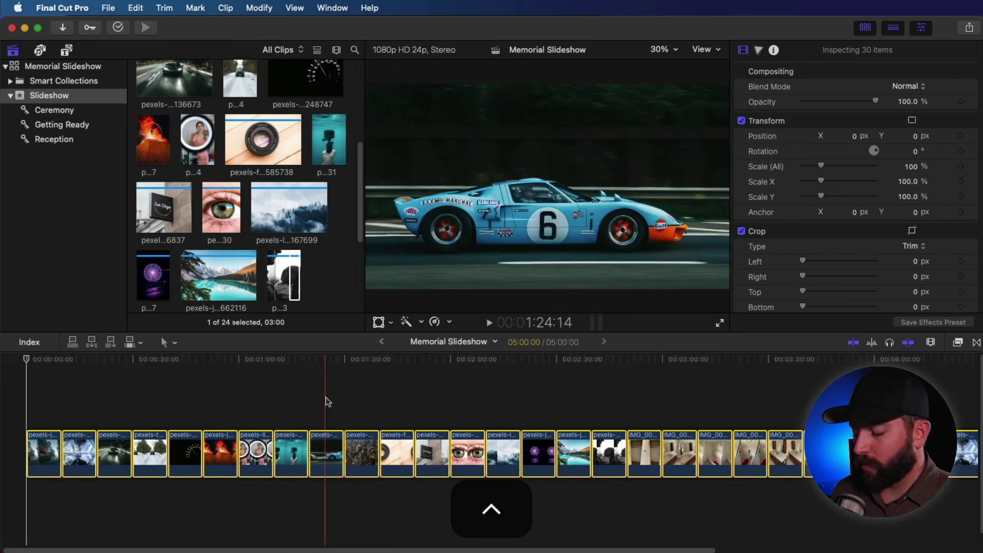
{"action": "key", "text": "ctrl+d"}
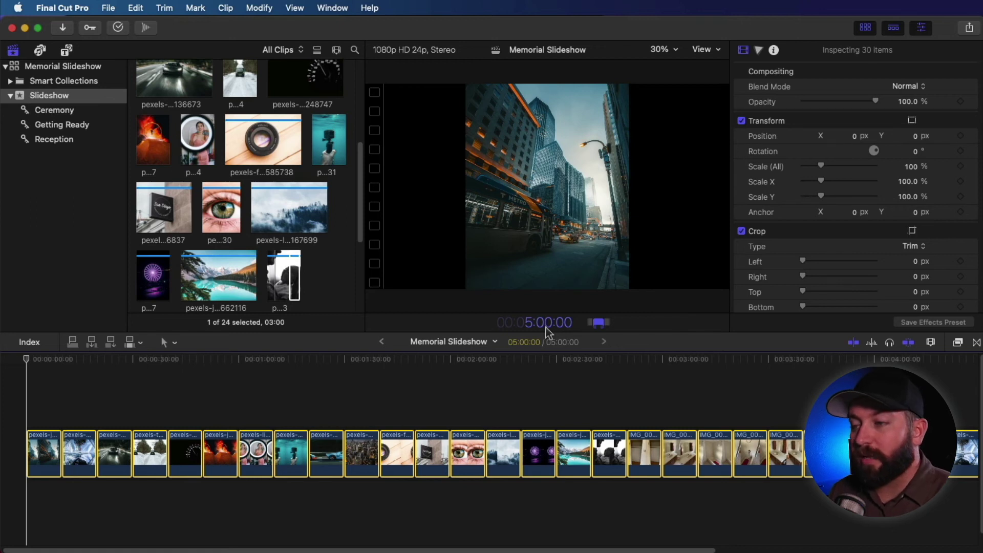
{"action": "type", "text": "3:00"}
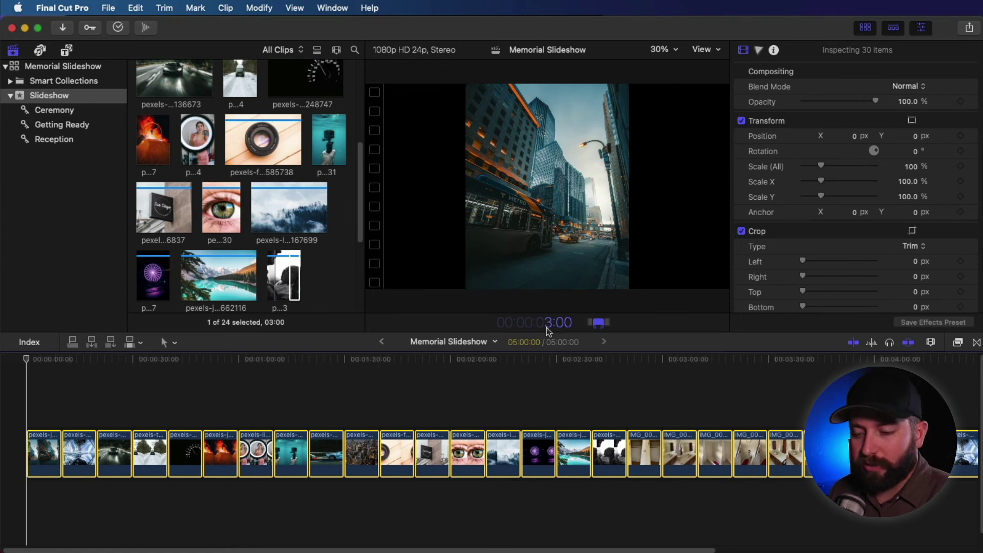
{"action": "key", "text": "Return"}
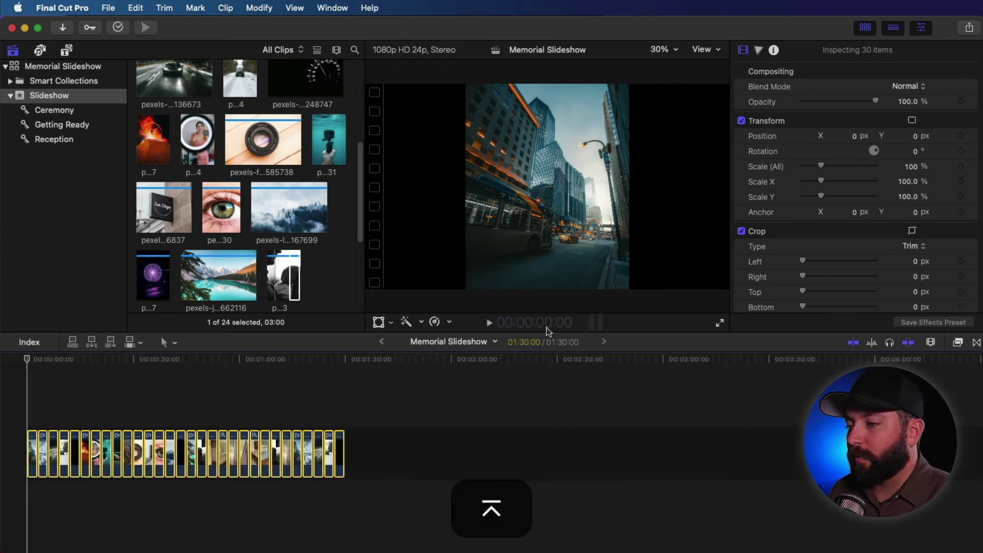
{"action": "left_click", "coordinate": [199, 440]}
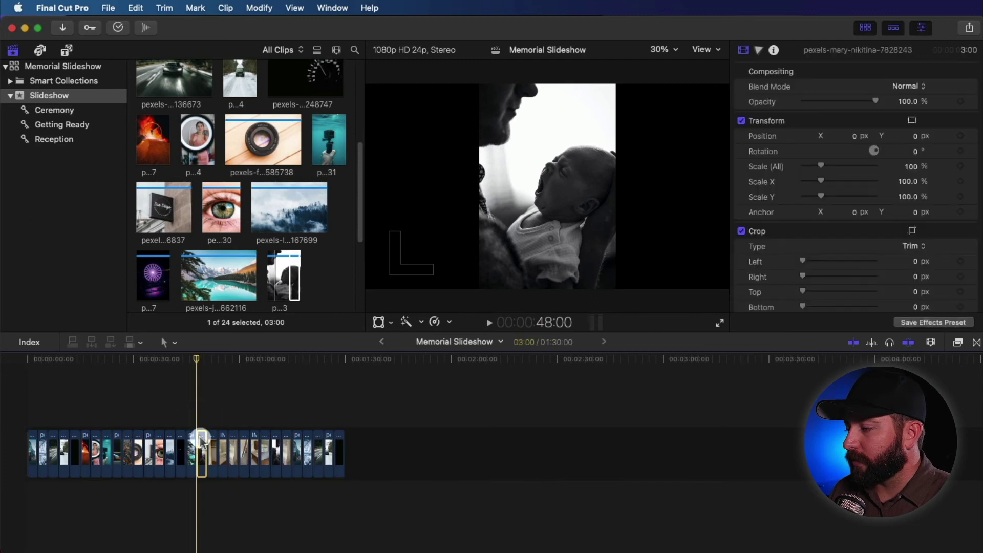
{"action": "key", "text": "l"}
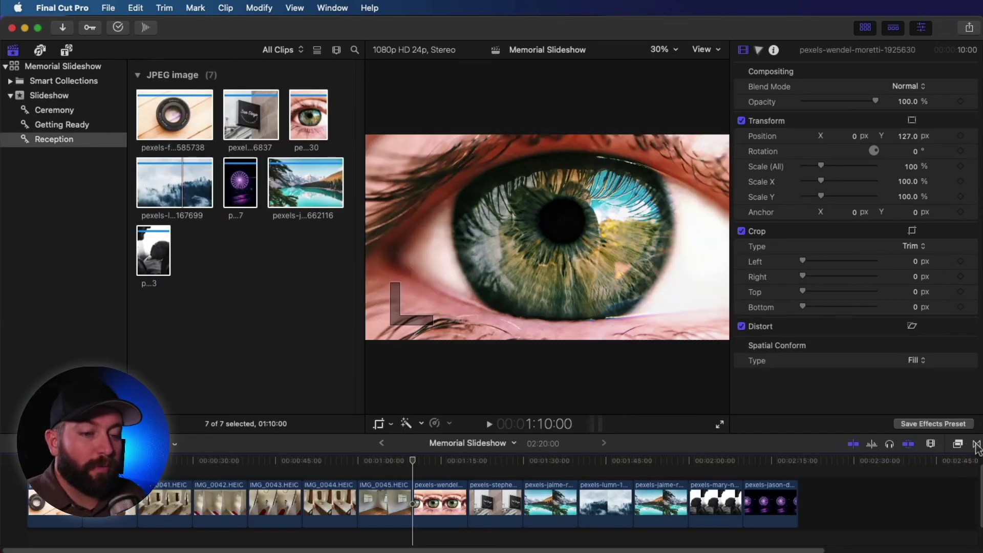
- Browse the dissolve and blur transitions, try one Cross Dissolve between two clips, then undo it
{"action": "left_click", "coordinate": [977, 444]}
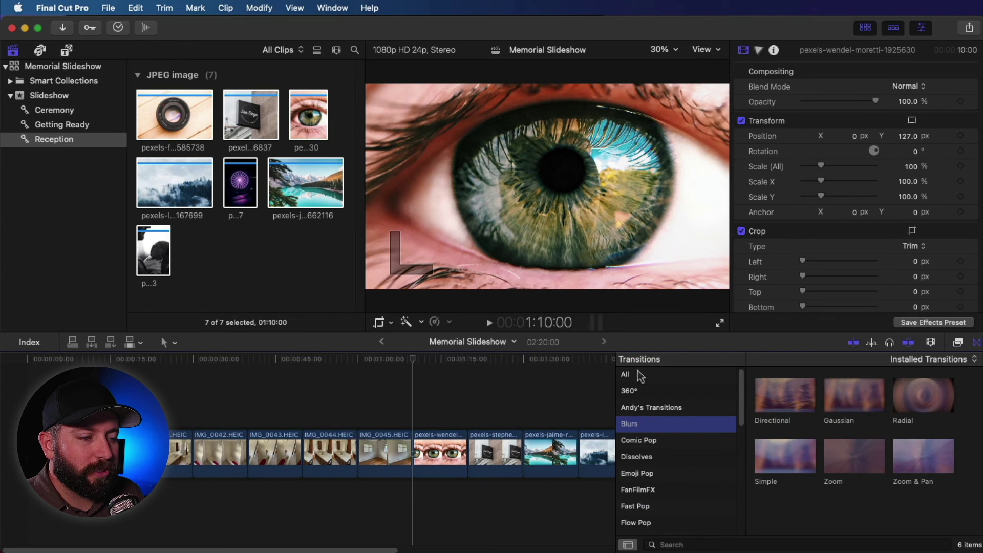
{"action": "left_click", "coordinate": [639, 376]}
{"action": "left_click", "coordinate": [637, 456]}
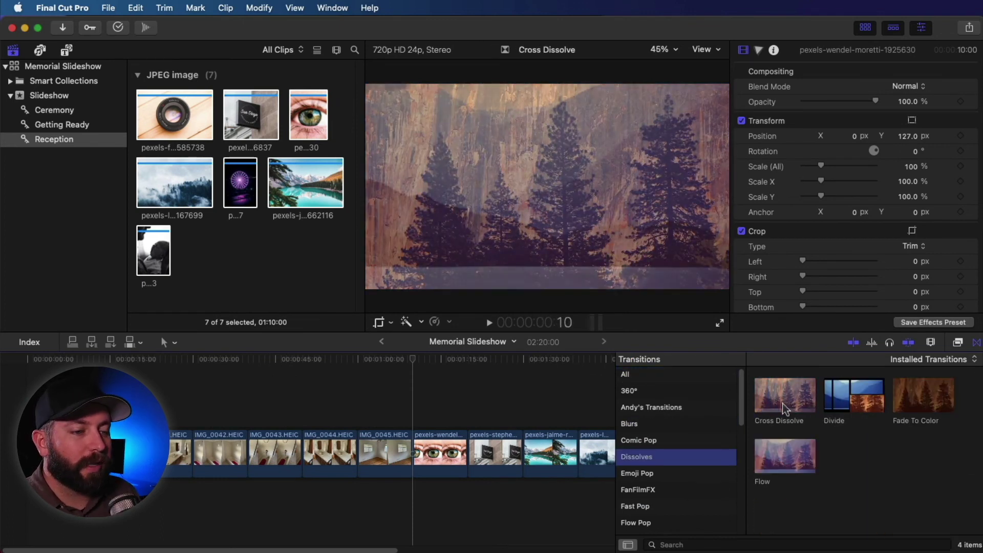
{"action": "left_click", "coordinate": [722, 424]}
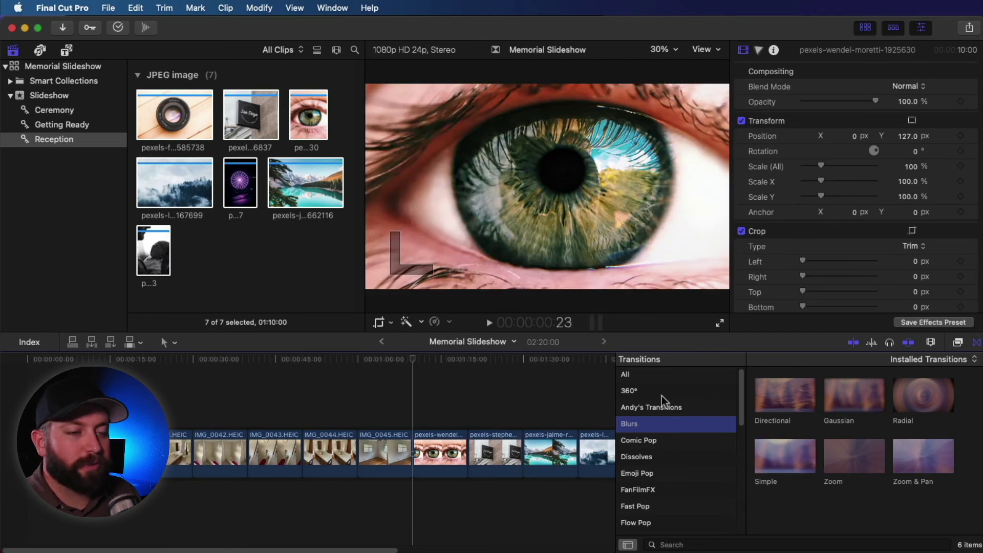
{"action": "left_click", "coordinate": [977, 342]}
{"action": "left_click", "coordinate": [977, 342]}
{"action": "left_click", "coordinate": [781, 408]}
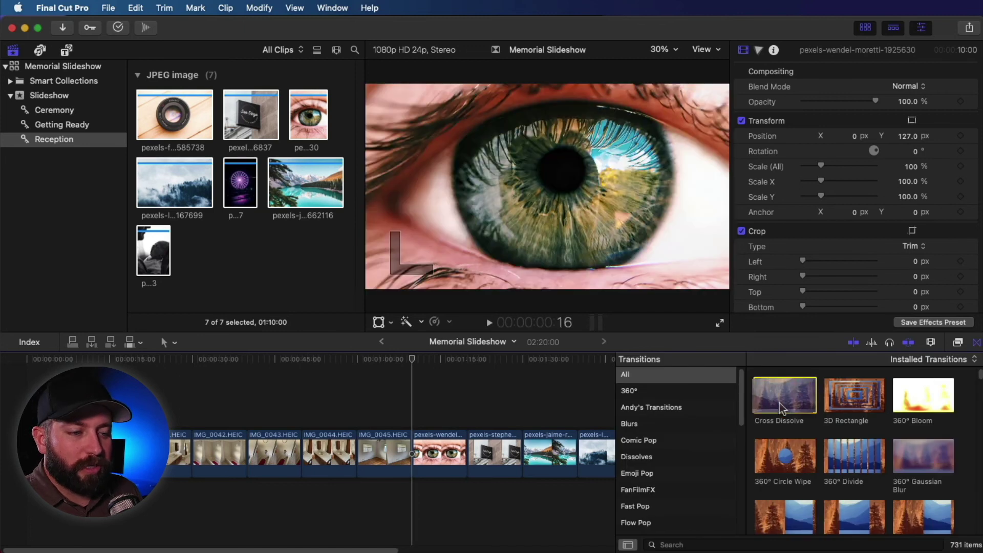
{"action": "left_click_drag", "start_coordinate": [781, 409], "coordinate": [407, 468]}
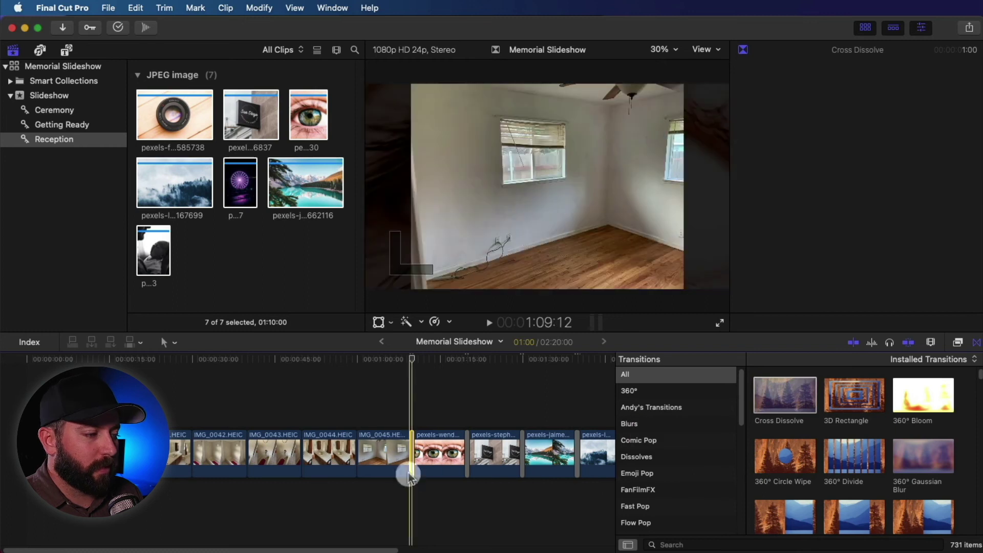
{"action": "key", "text": "super+z"}
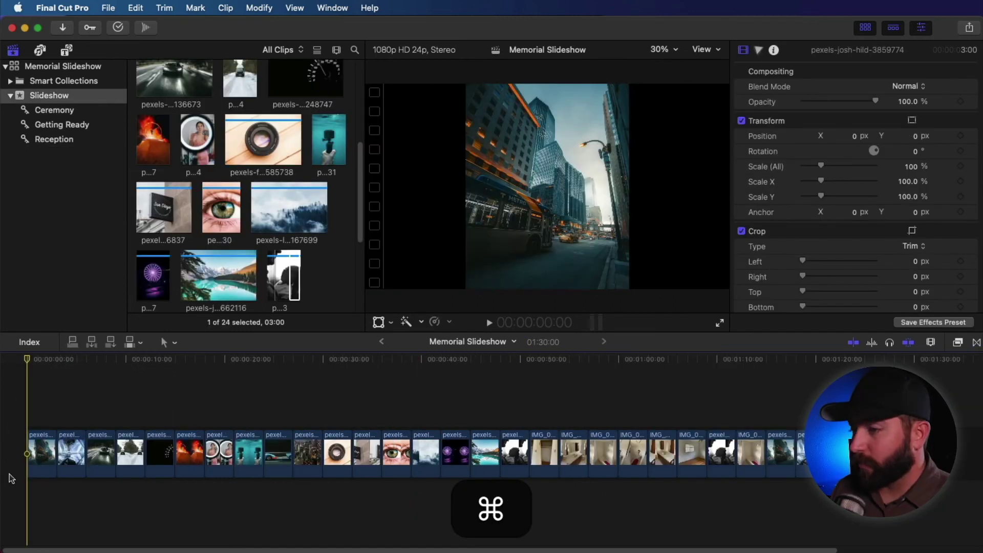
- Add default cross dissolves to all clips with Cmd+T and preview the slideshow from the start
{"action": "key", "text": "super+a"}
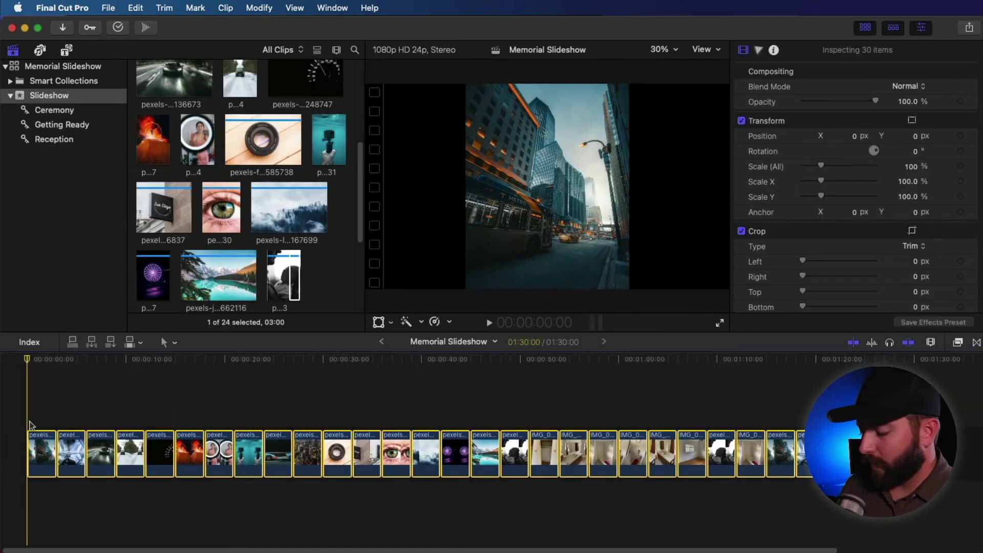
{"action": "key", "text": "super"}
{"action": "key", "text": "super+t"}
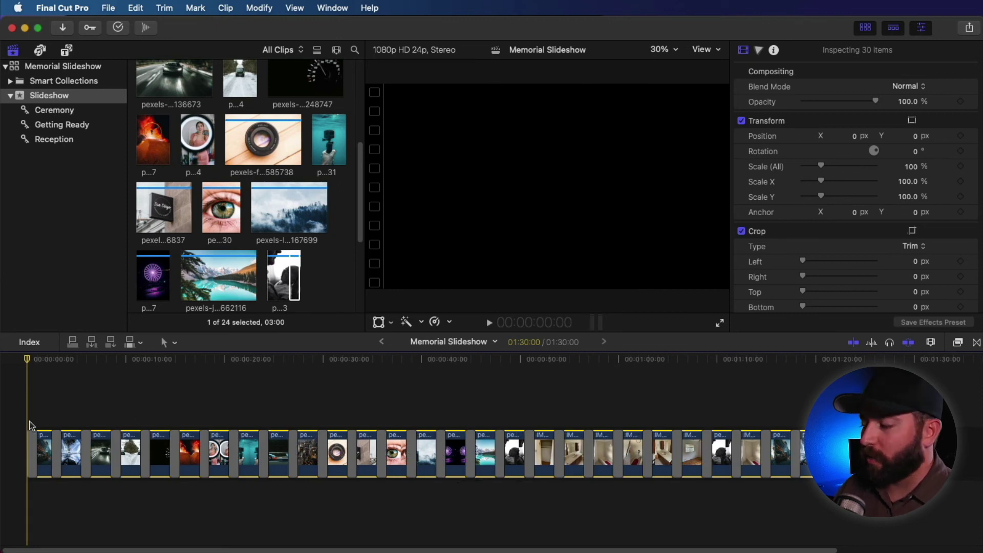
{"action": "key", "text": "space"}
{"action": "left_click", "coordinate": [29, 412]}
{"action": "key", "text": "space"}
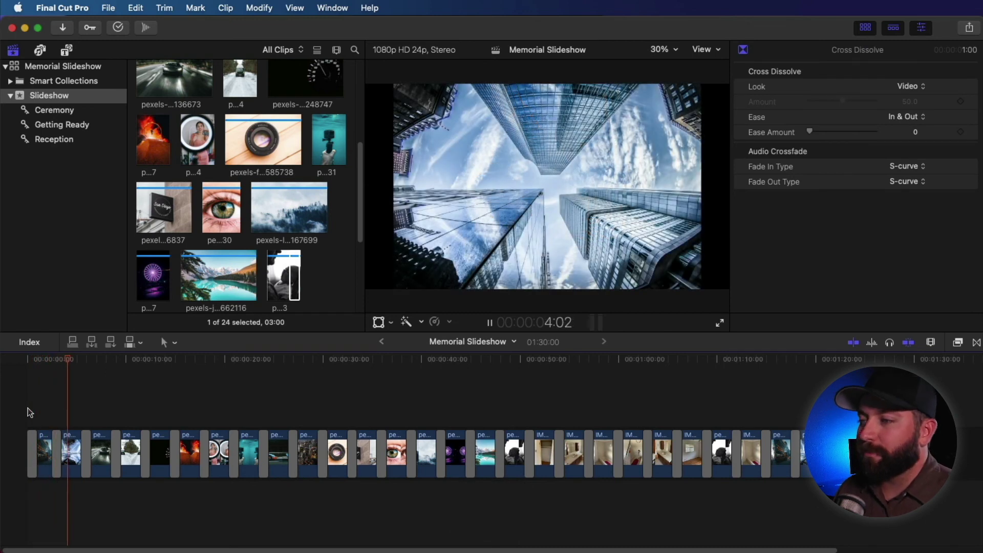
{"action": "key", "text": "space"}
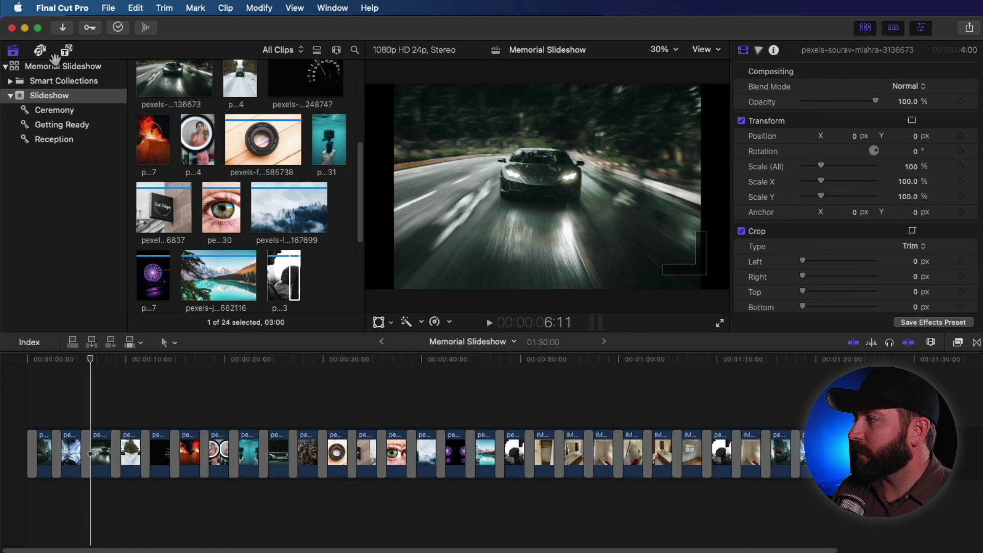
- Add the Blur title from the Titles browser at the timeline start and preview it
{"action": "left_click", "coordinate": [66, 51]}
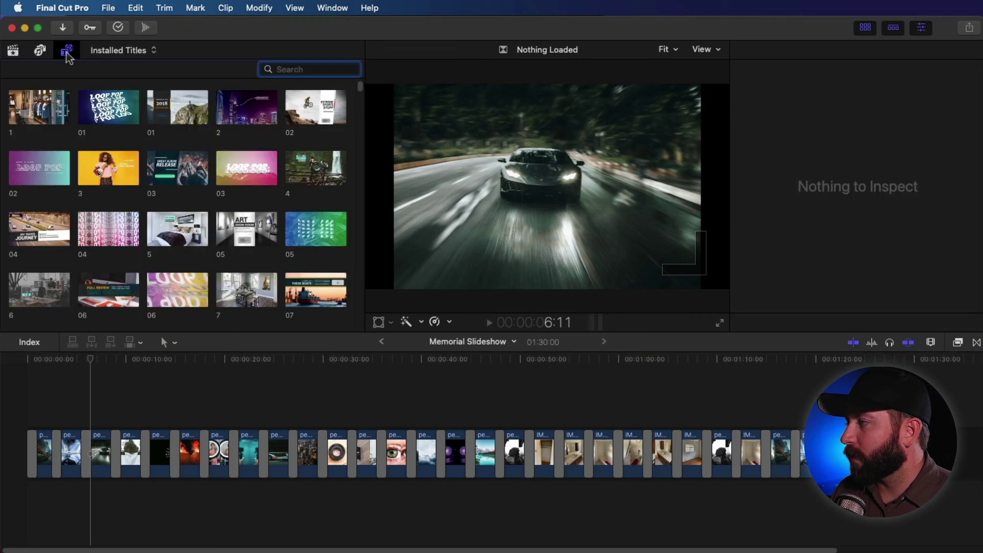
{"action": "left_click", "coordinate": [6, 66]}
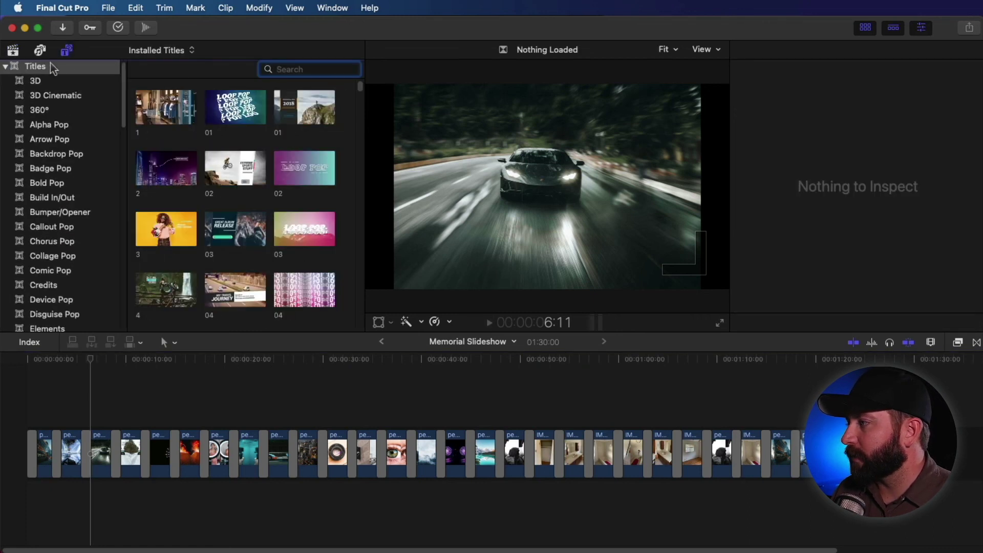
{"action": "type", "text": "blur"}
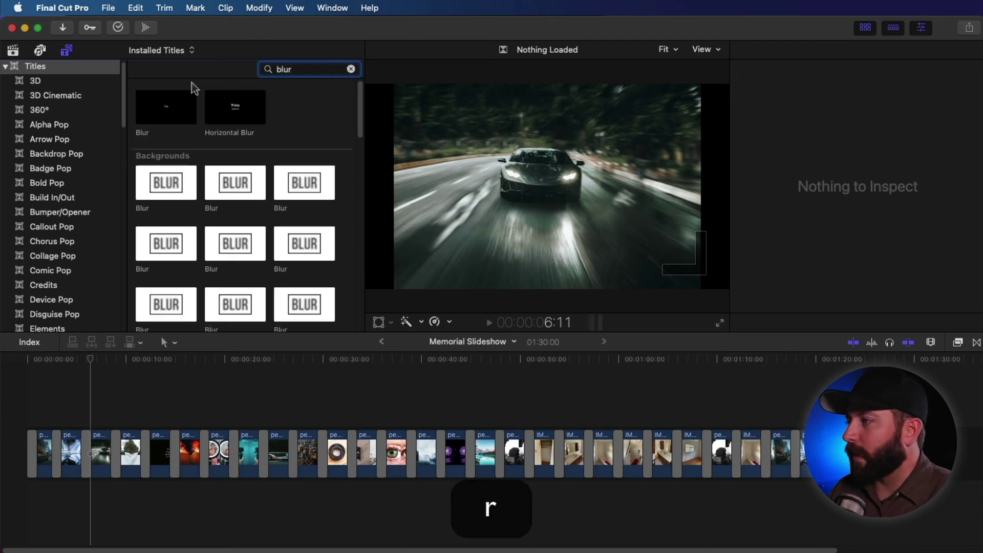
{"action": "left_click_drag", "start_coordinate": [189, 95], "coordinate": [15, 446]}
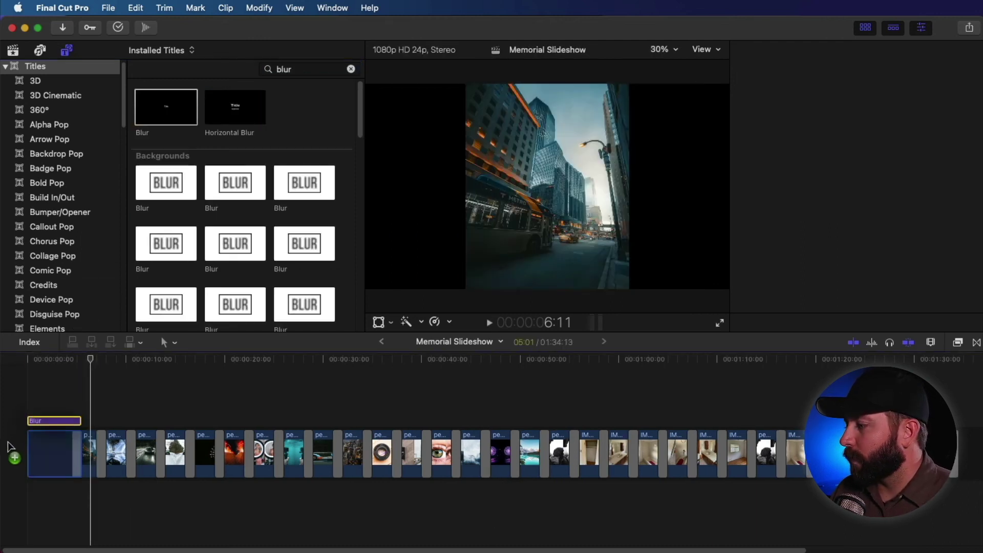
{"action": "key", "text": "Home"}
{"action": "key", "text": "space"}
{"action": "key", "text": "space"}
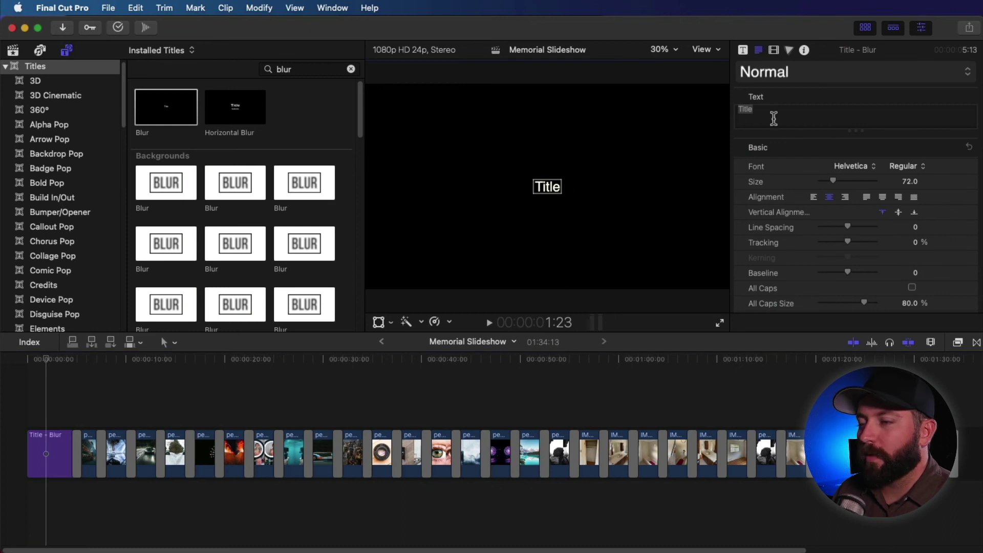
- Change the title text to 'Grandma's Memorial' with 'Slideshow' on a second line
{"action": "left_click", "coordinate": [773, 114]}
{"action": "left_click", "coordinate": [743, 50]}
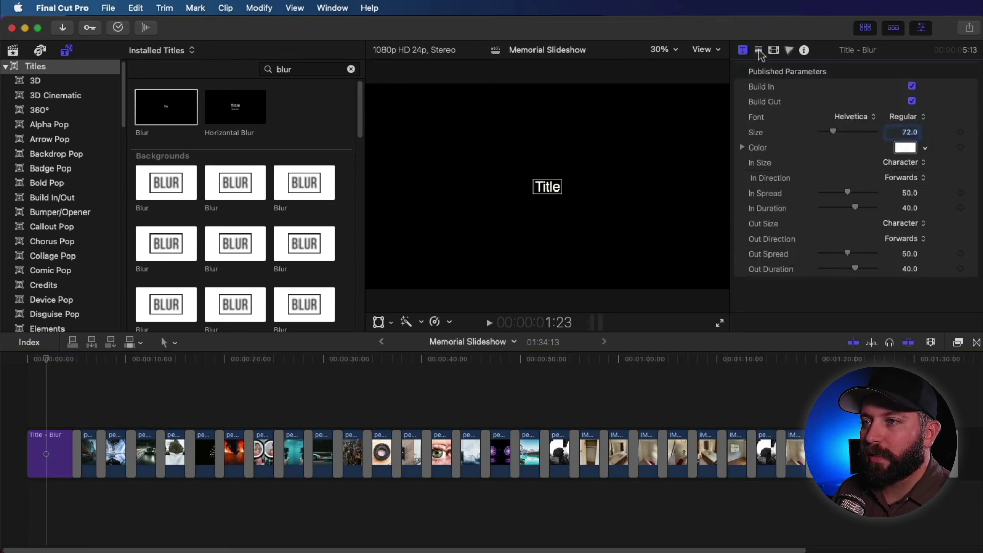
{"action": "left_click", "coordinate": [759, 49]}
{"action": "left_click_drag", "start_coordinate": [768, 108], "coordinate": [735, 110]}
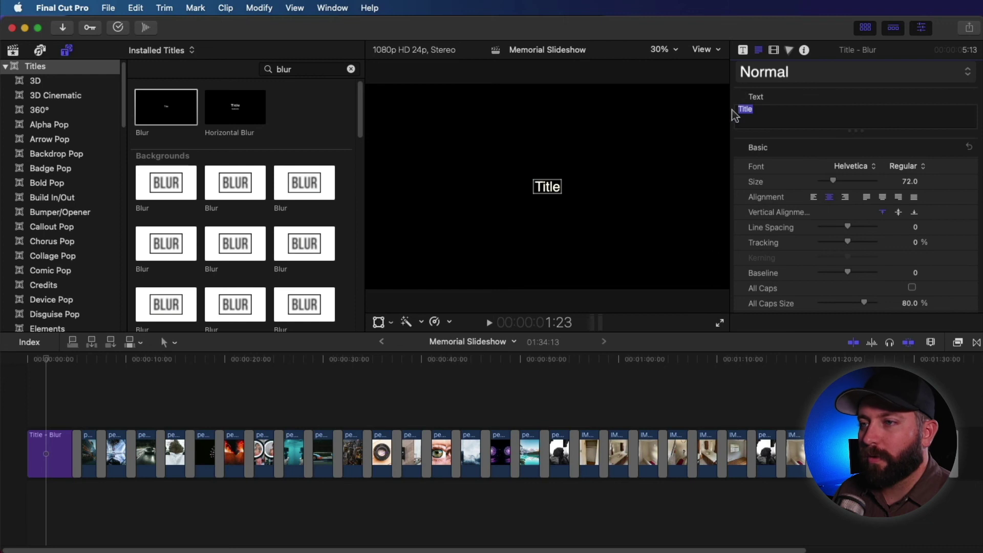
{"action": "type", "text": "G"}
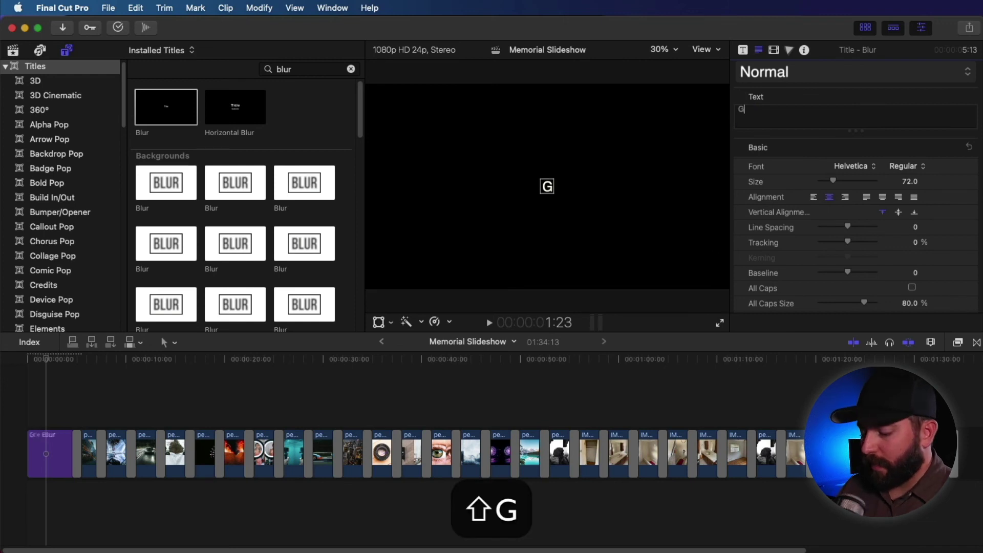
{"action": "type", "text": "randma"}
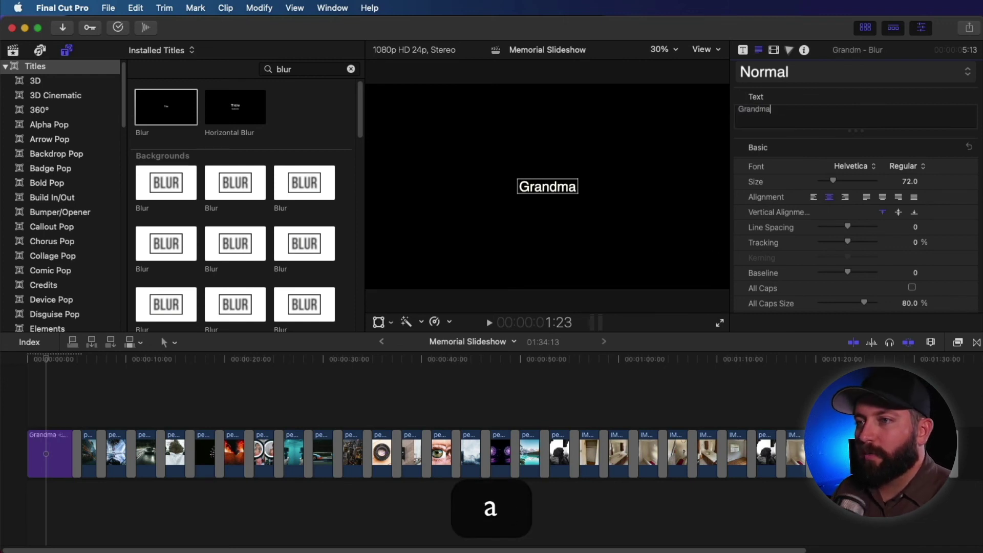
{"action": "type", "text": "'s Memorial Slideshow"}
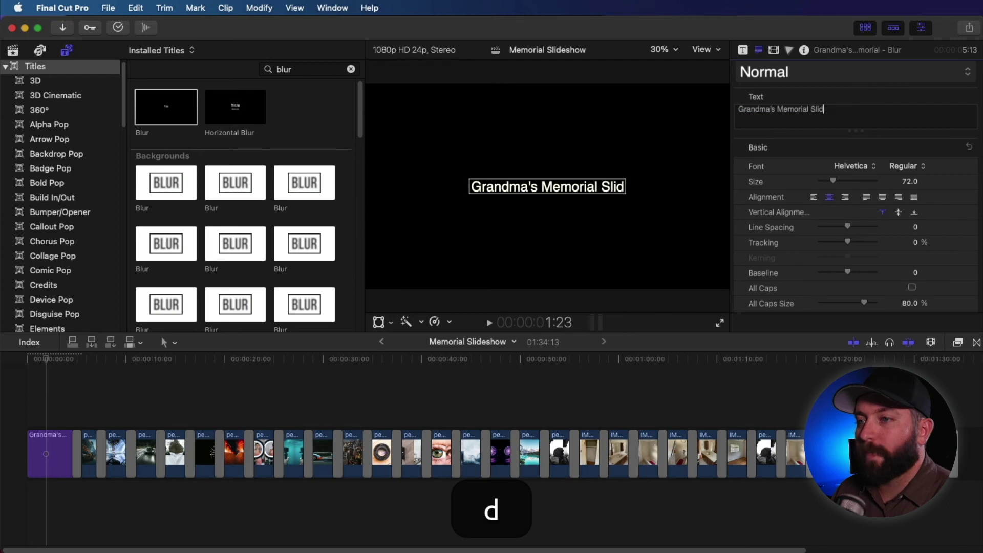
{"action": "key", "text": "alt+Left"}
{"action": "key", "text": "BackSpace"}
{"action": "key", "text": "Return"}
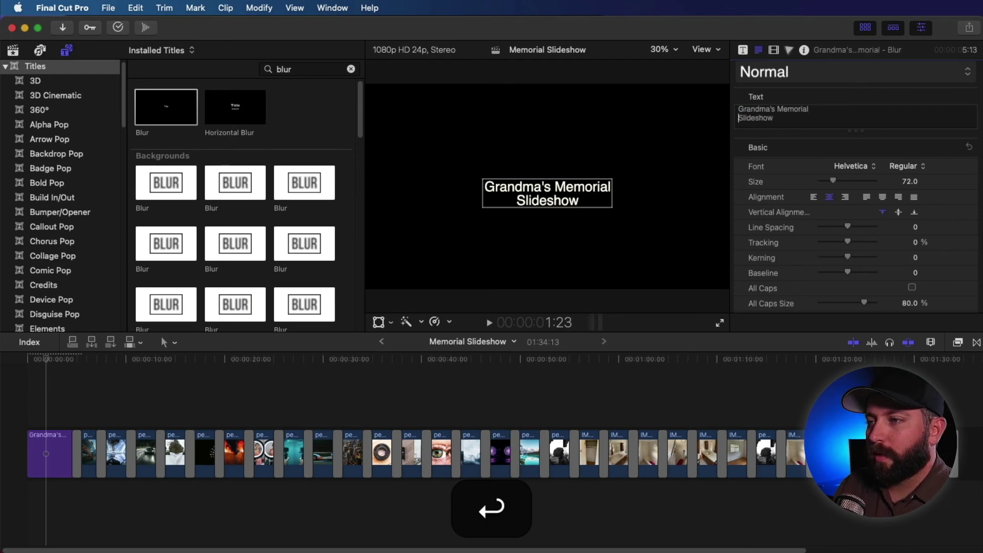
- Enlarge the title text to size 142 in Hiragino Sans, nudge it upward, and preview
{"action": "left_click_drag", "start_coordinate": [905, 185], "coordinate": [922, 179]}
{"action": "left_click", "coordinate": [855, 166]}
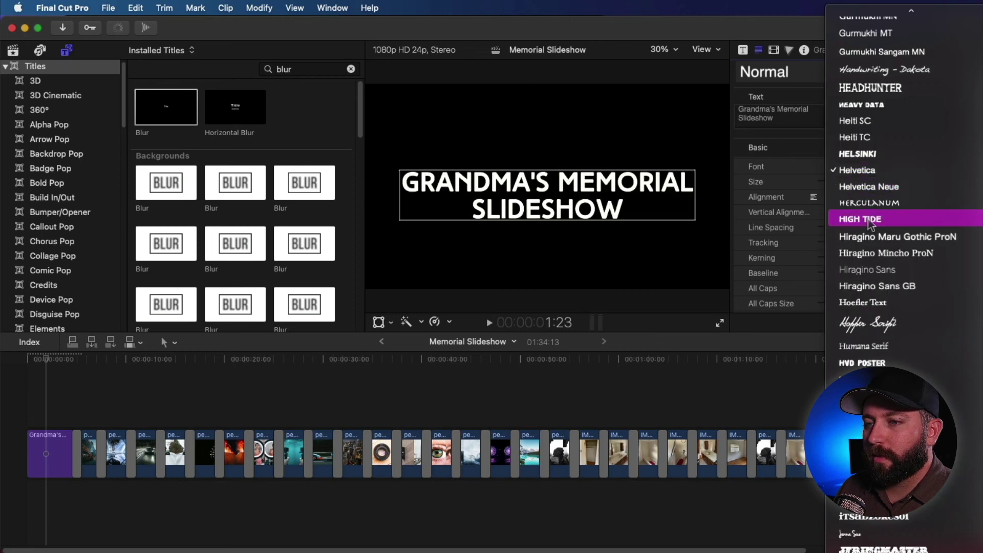
{"action": "left_click", "coordinate": [886, 271]}
{"action": "left_click_drag", "start_coordinate": [589, 199], "coordinate": [589, 184]}
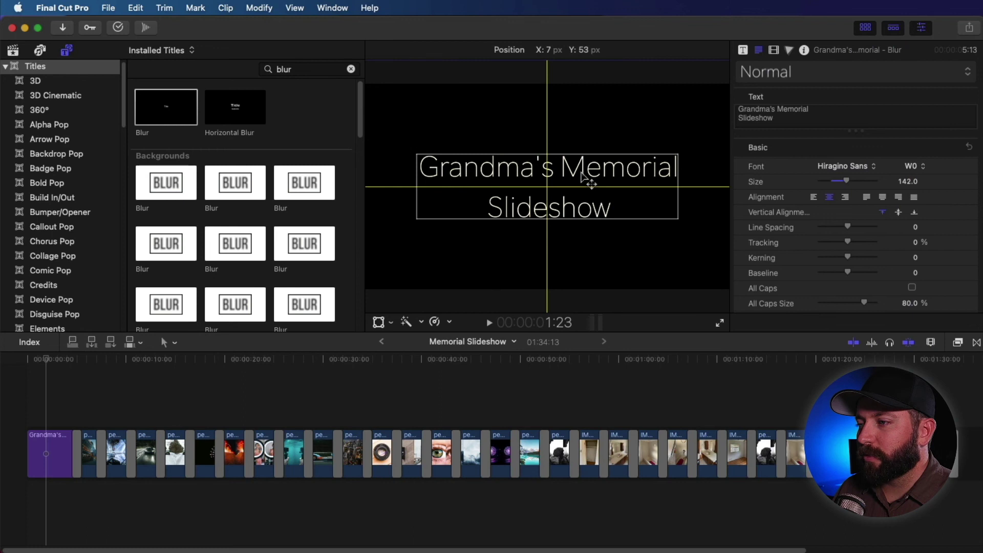
{"action": "key", "text": "space"}
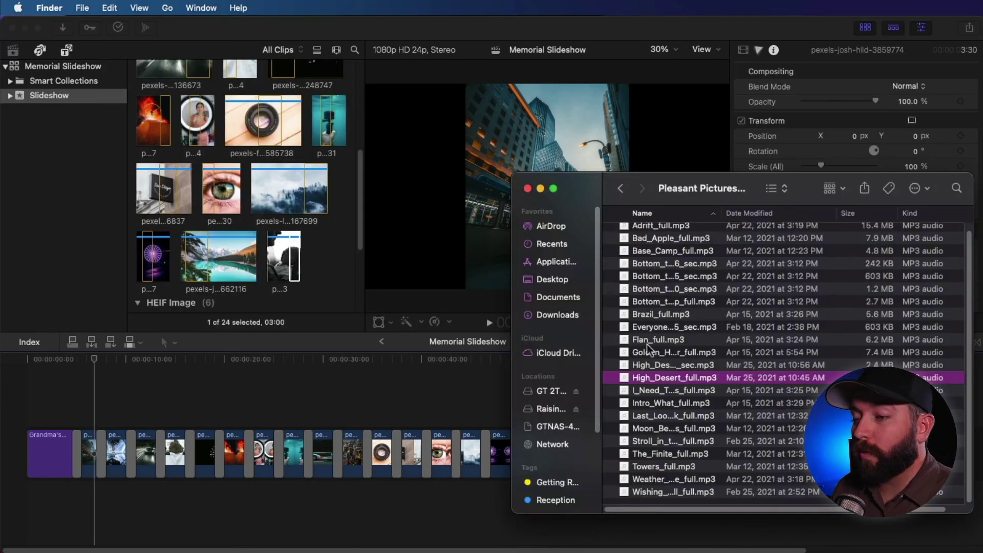
- Drop High_Desert_full.mp3 beneath the photo clips, close the music folder, and play with music
{"action": "left_click_drag", "start_coordinate": [661, 383], "coordinate": [35, 510]}
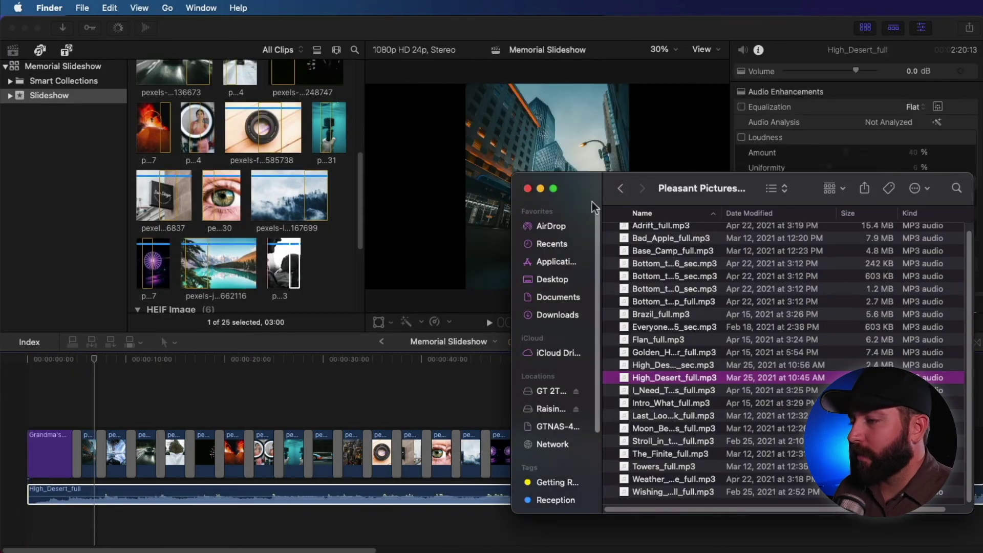
{"action": "left_click", "coordinate": [528, 188]}
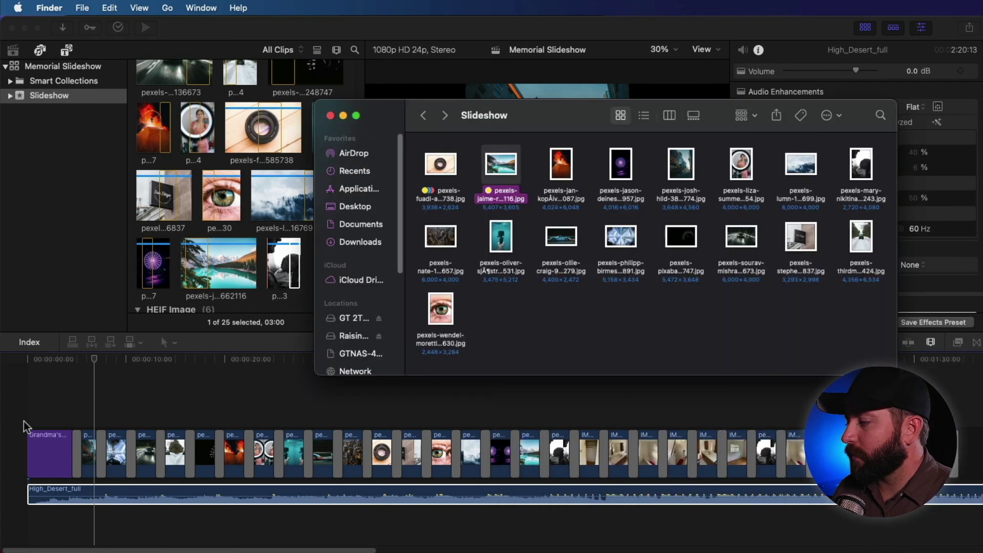
{"action": "left_click", "coordinate": [31, 441]}
{"action": "key", "text": "space"}
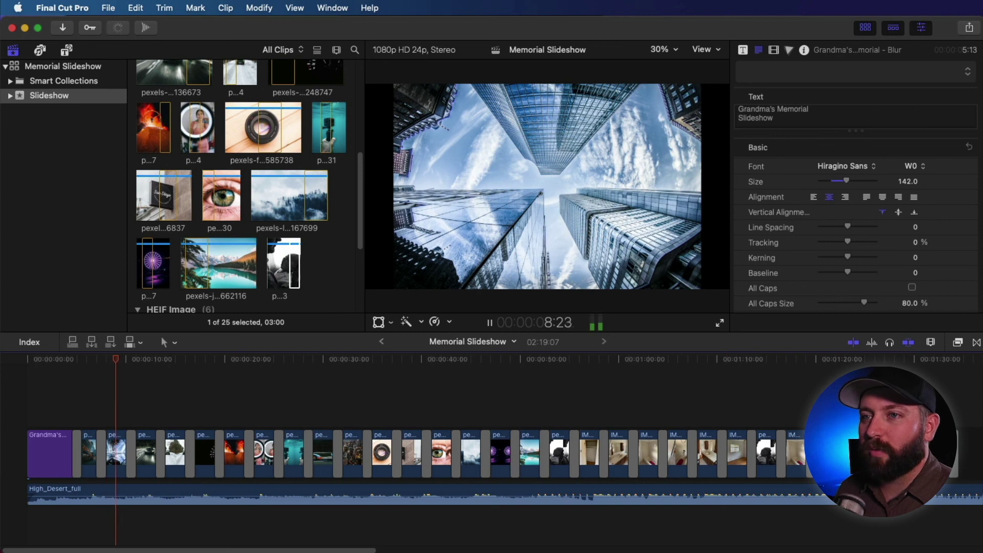
- Export the project via Share > Export File as 'Memorial Slideshow' to the Desktop
{"action": "left_click", "coordinate": [970, 28]}
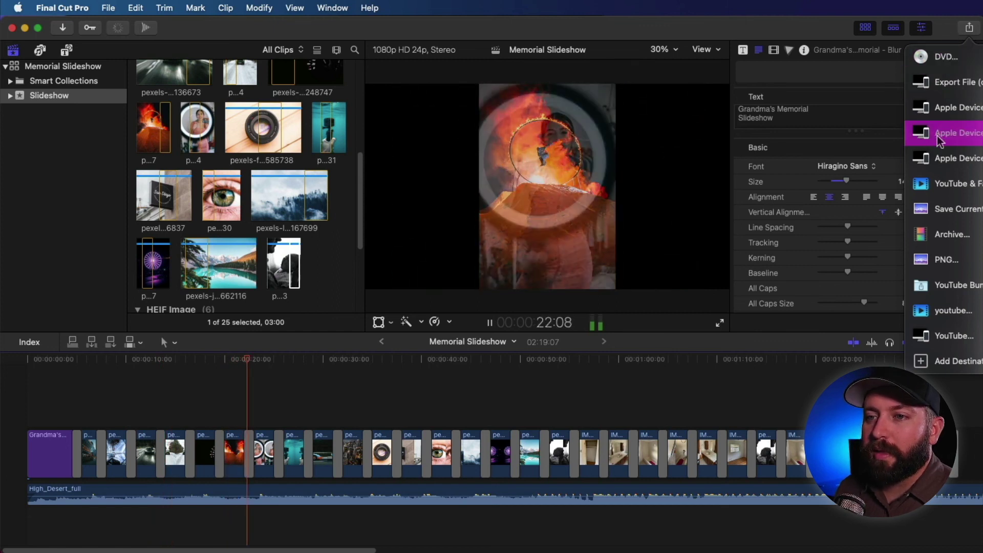
{"action": "left_click", "coordinate": [945, 92]}
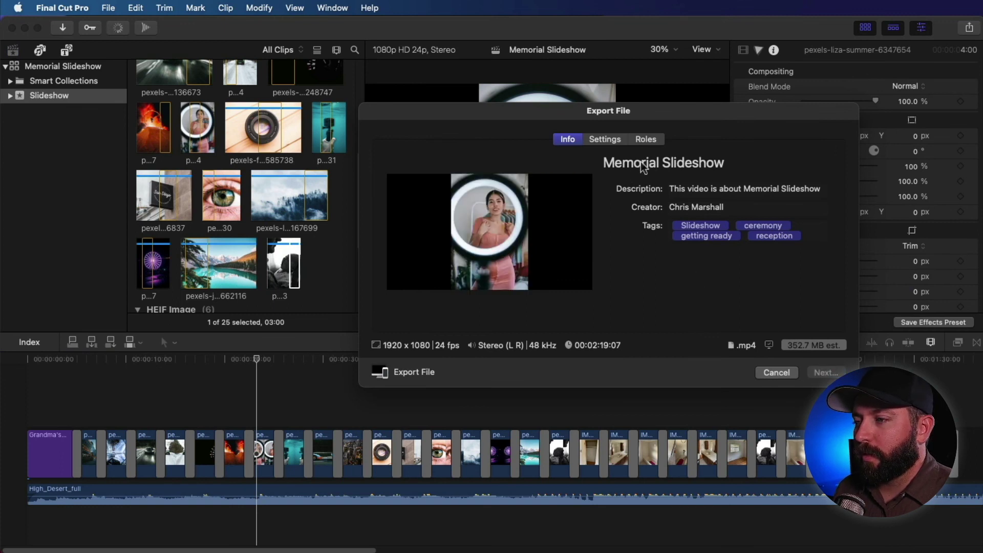
{"action": "key", "text": "Return"}
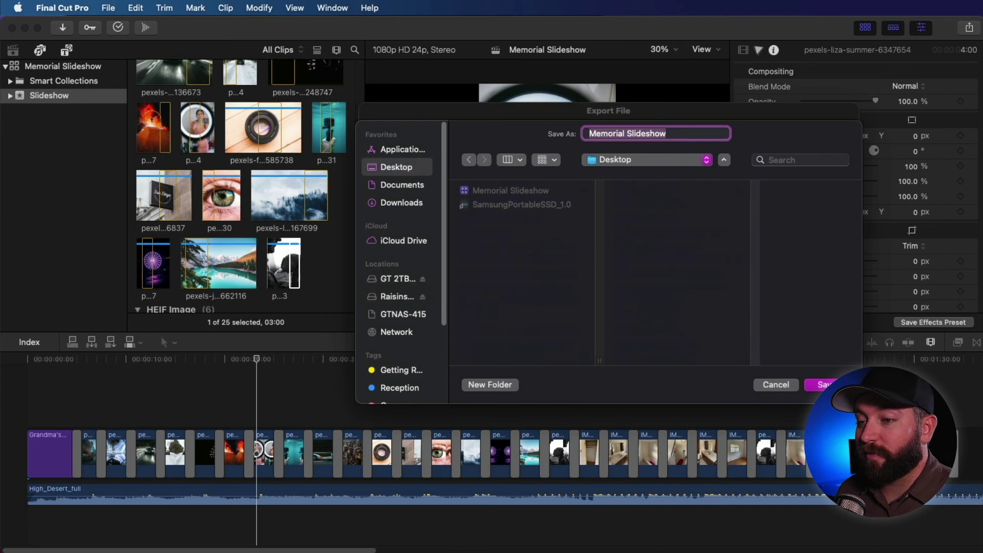
{"action": "key", "text": "Return"}
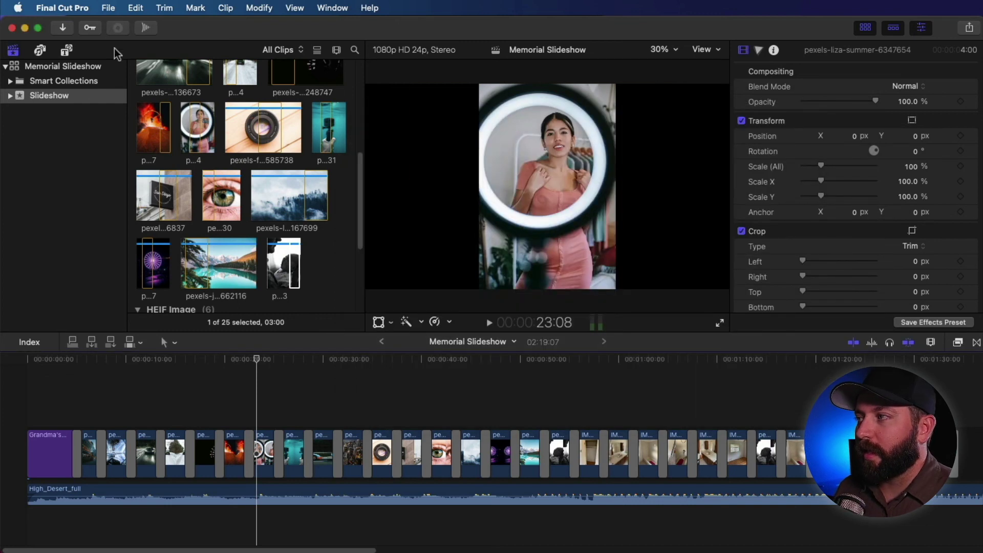